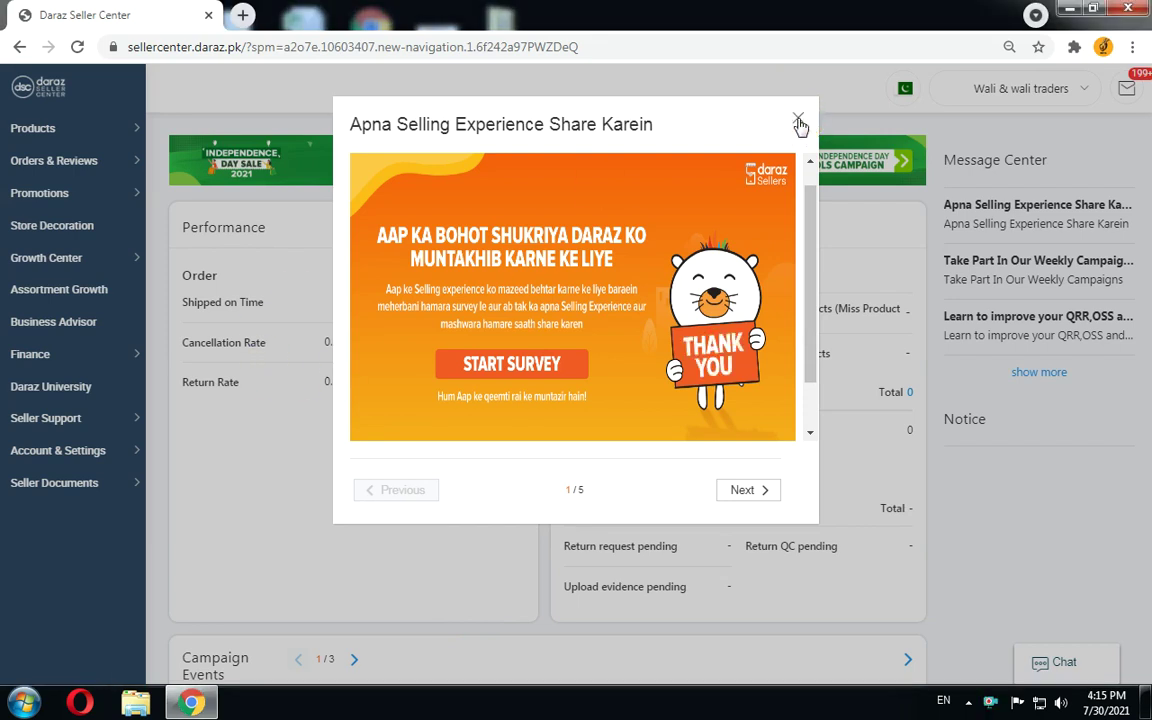
Close the 'Apna Selling Experience Share Karein' survey pop-up to reveal the seller dashboard.
left_click(799, 120)
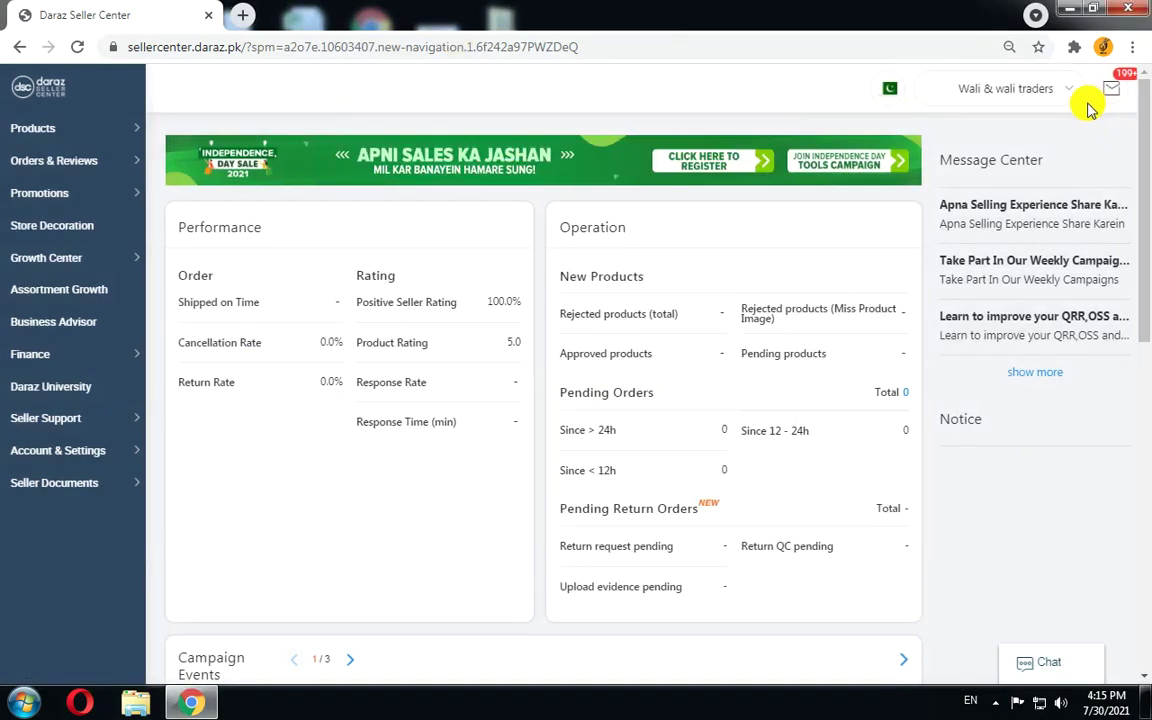
mouse_move(30, 140)
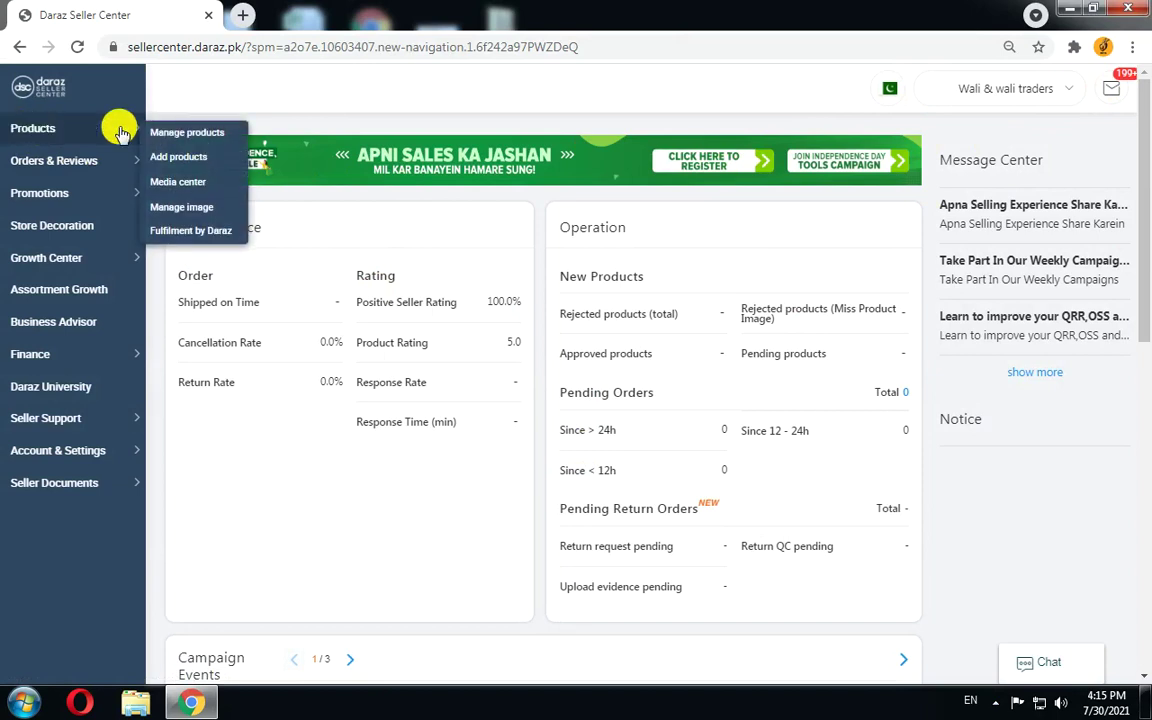
Show all 41 products and find the Grandeur cashmere luxe EDP 100ml row.
left_click(204, 138)
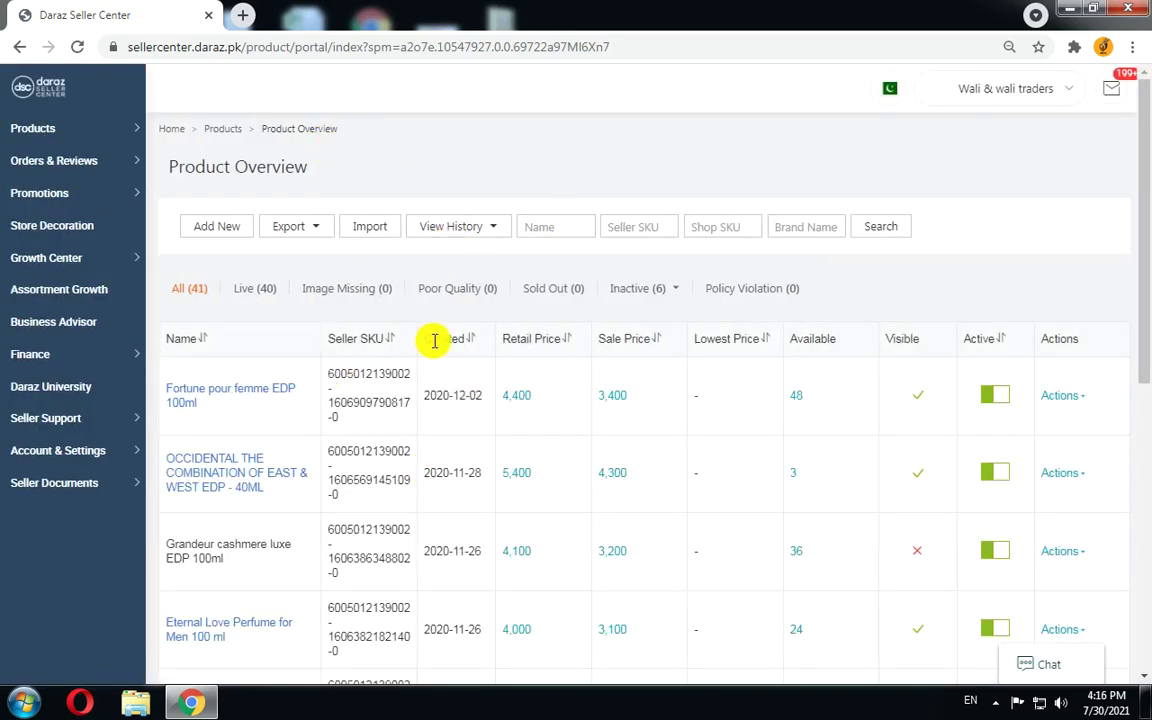
scroll(320, 400, "down", 2)
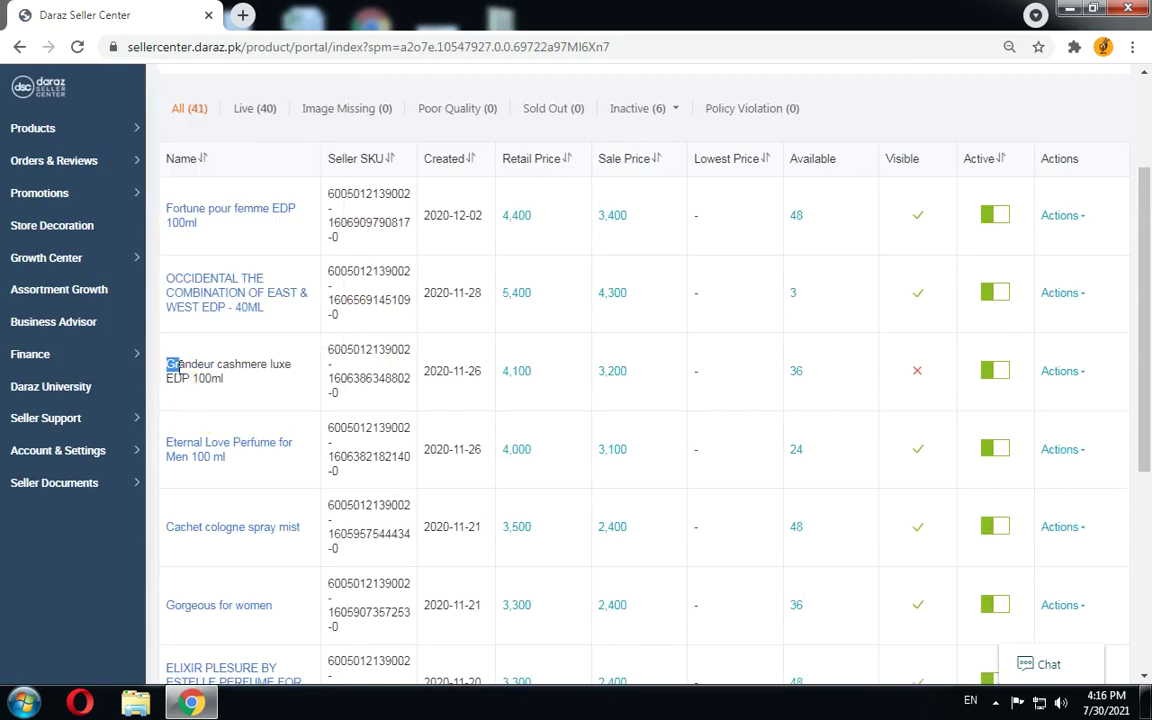
left_click_drag(152, 364, 241, 387)
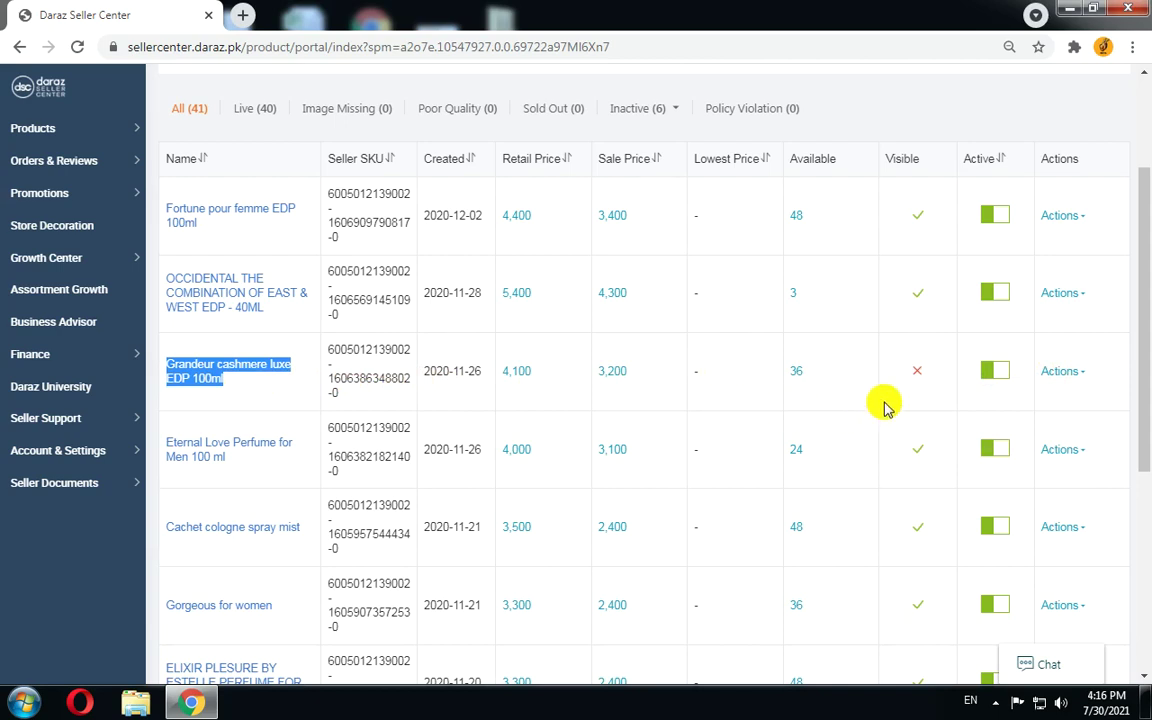
left_click(345, 337)
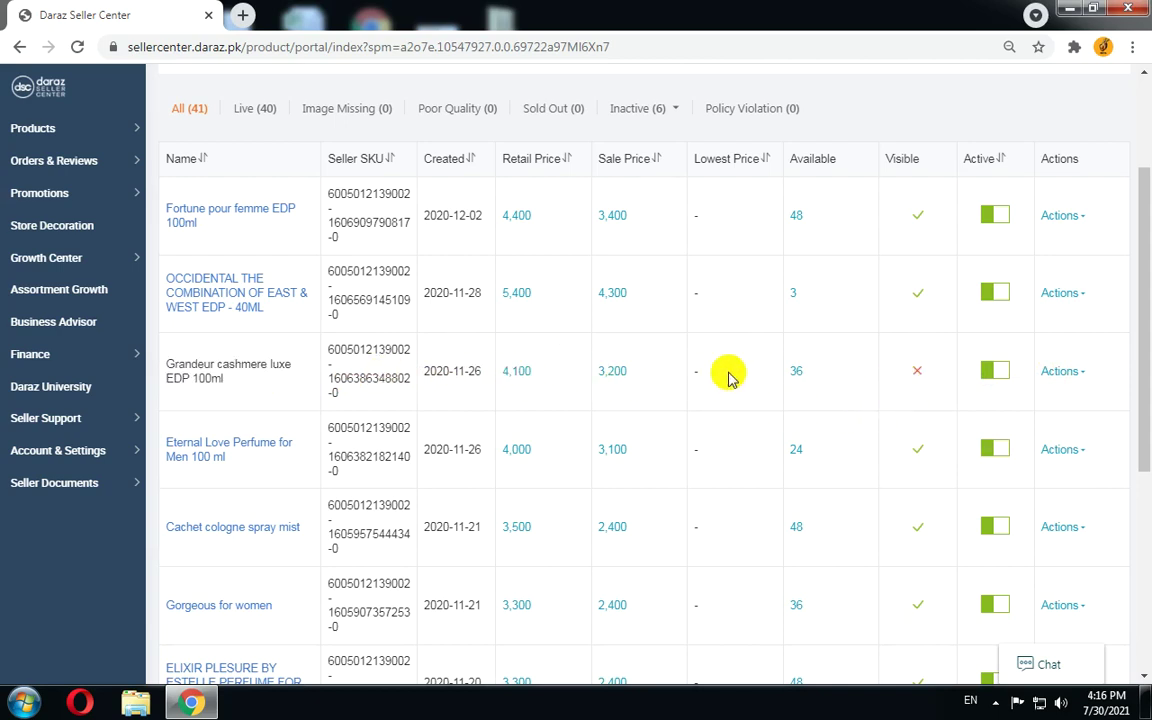
Choose Actions > Edit Details for Grandeur cashmere luxe to edit it in a new tab.
mouse_move(920, 373)
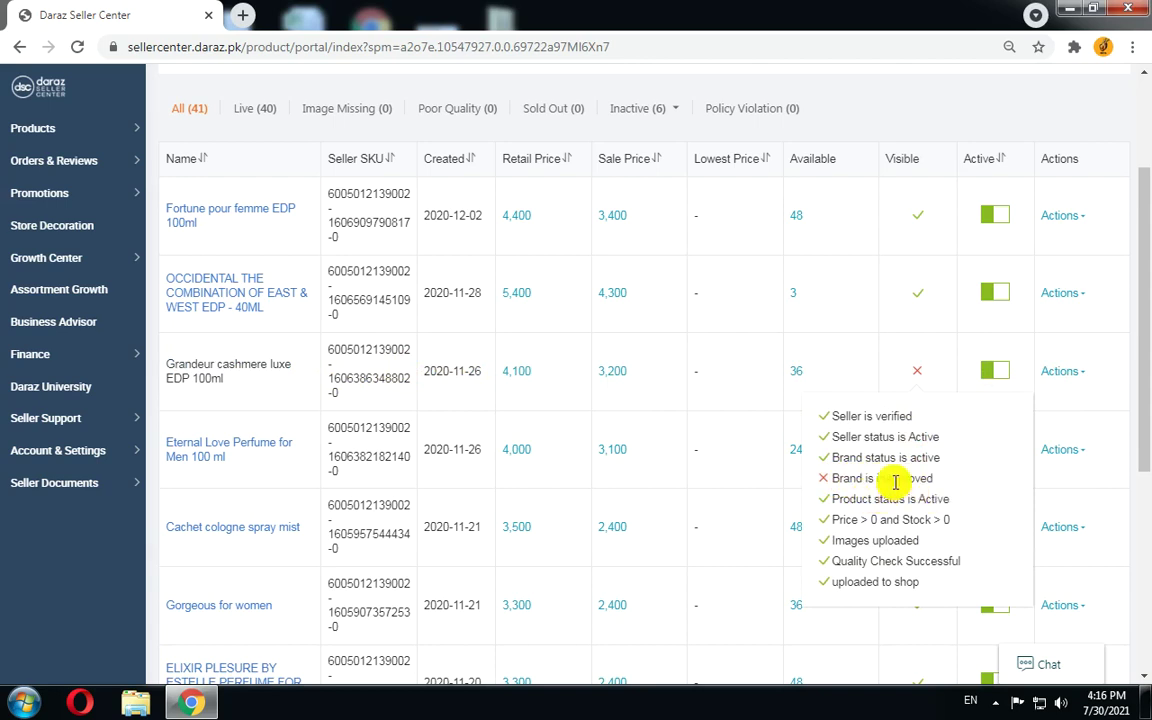
left_click(1070, 375)
left_click(924, 400)
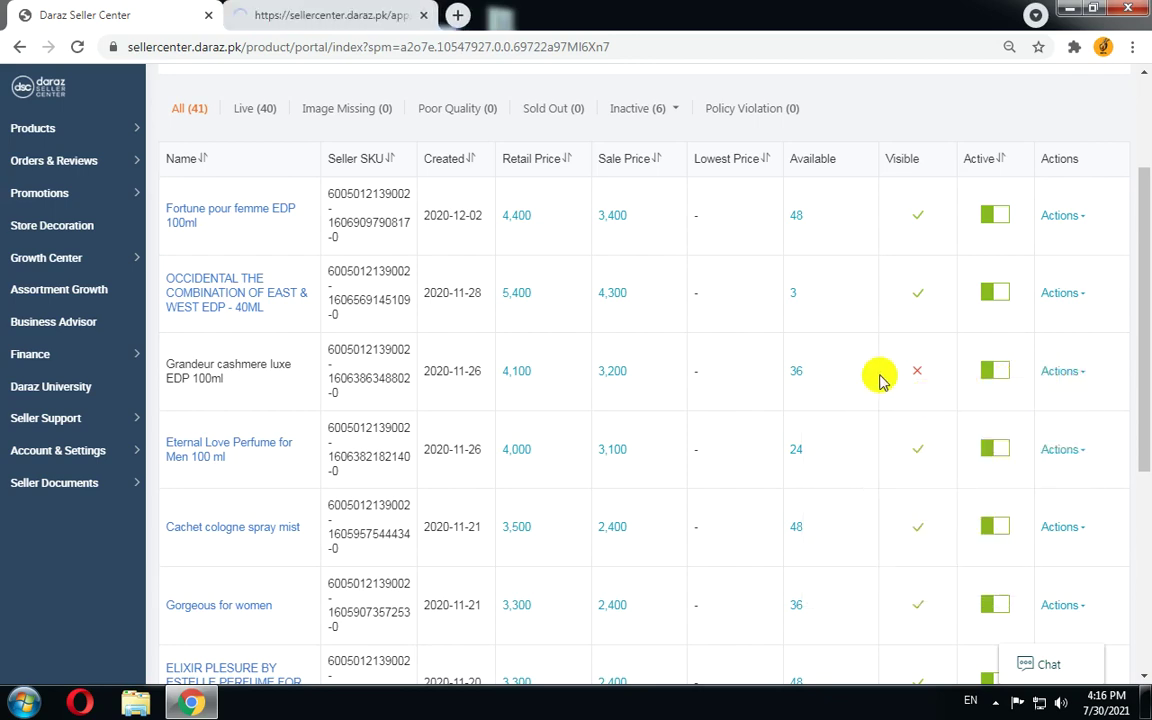
On the Grandeur editing page, set the brand to No Brand.
left_click(270, 8)
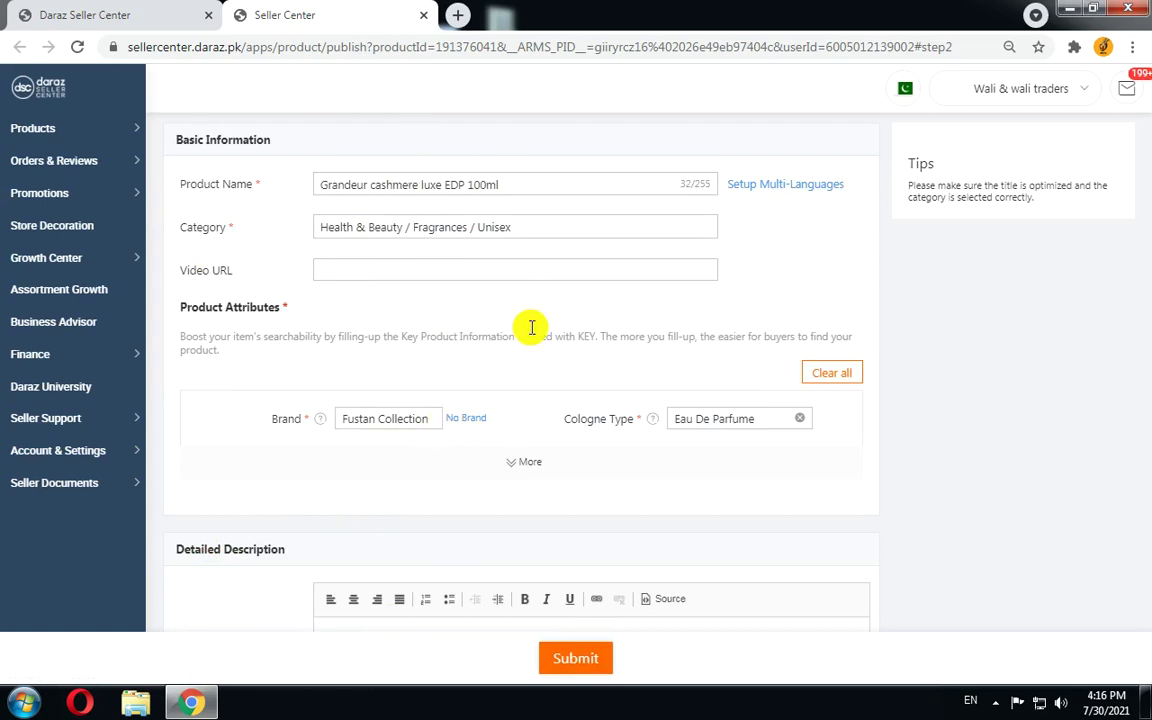
scroll(448, 368, "down", 4)
scroll(448, 368, "down", 1)
scroll(448, 368, "up", 5)
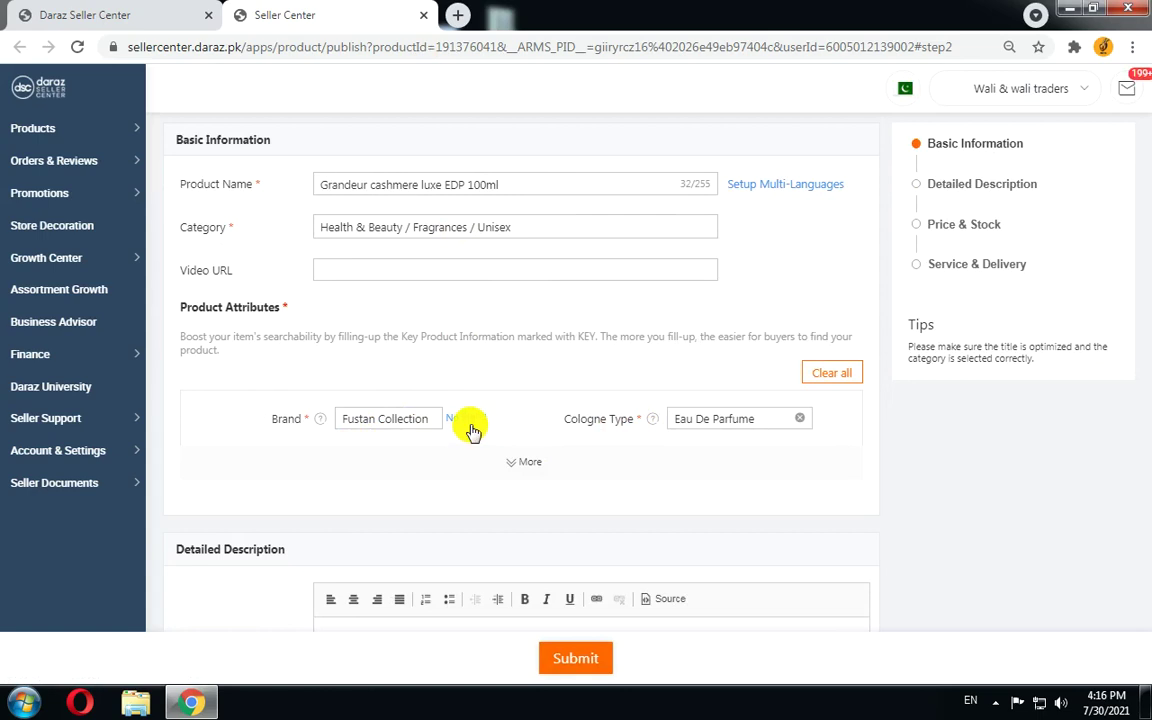
left_click(466, 419)
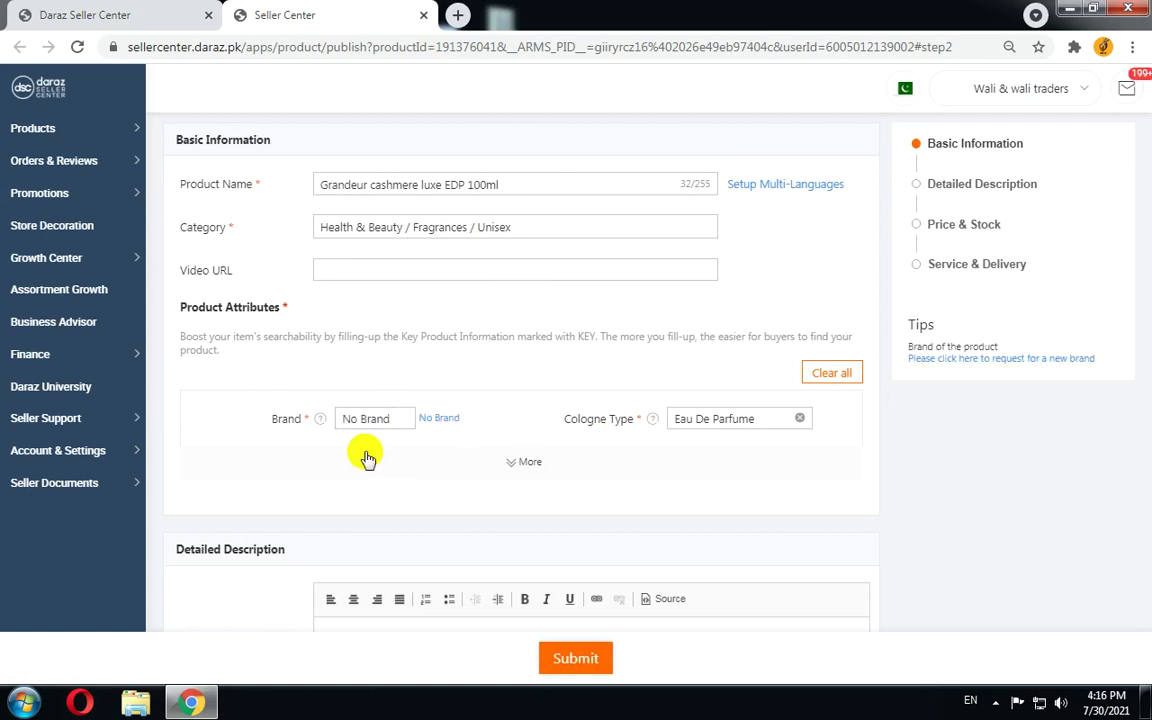
left_click(552, 662)
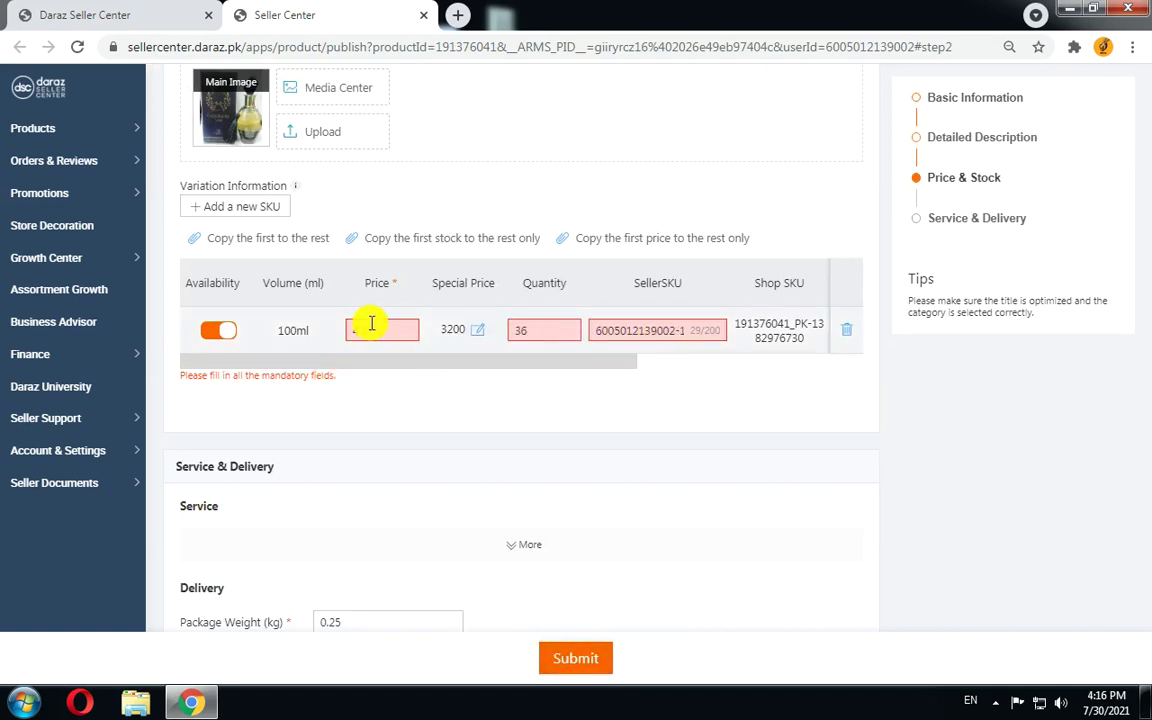
left_click_drag(359, 364, 556, 384)
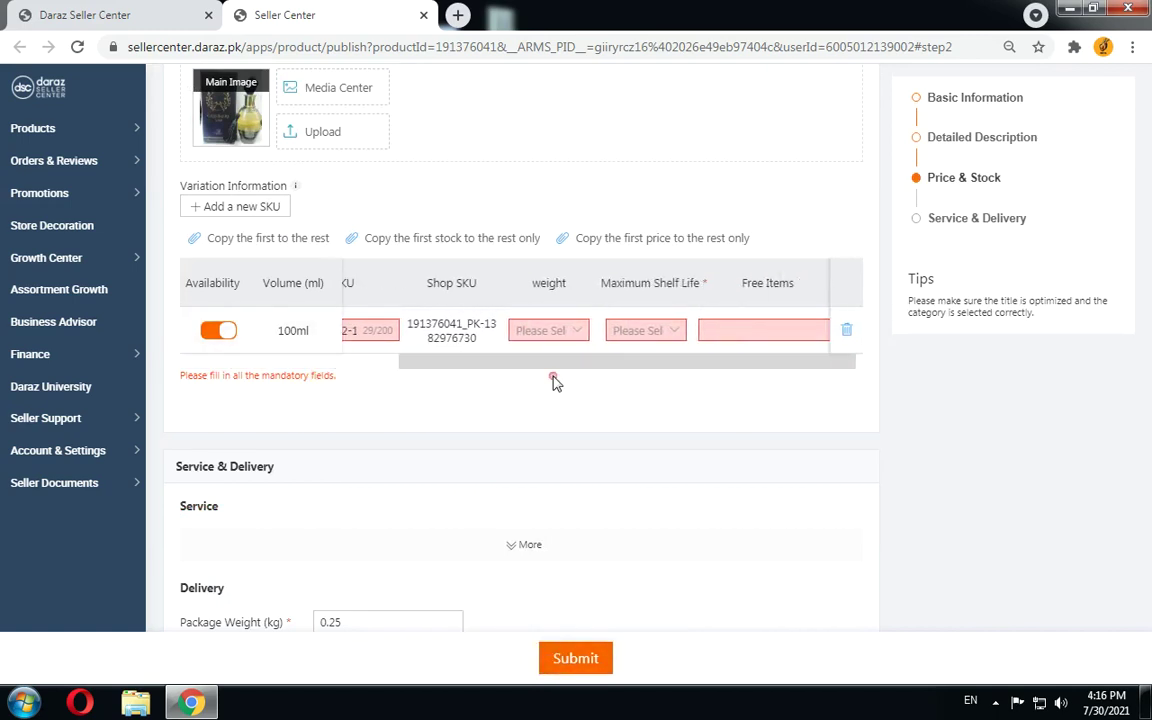
Set the variant weight to 0.1 L and maximum shelf life to Not Specified.
left_click(568, 336)
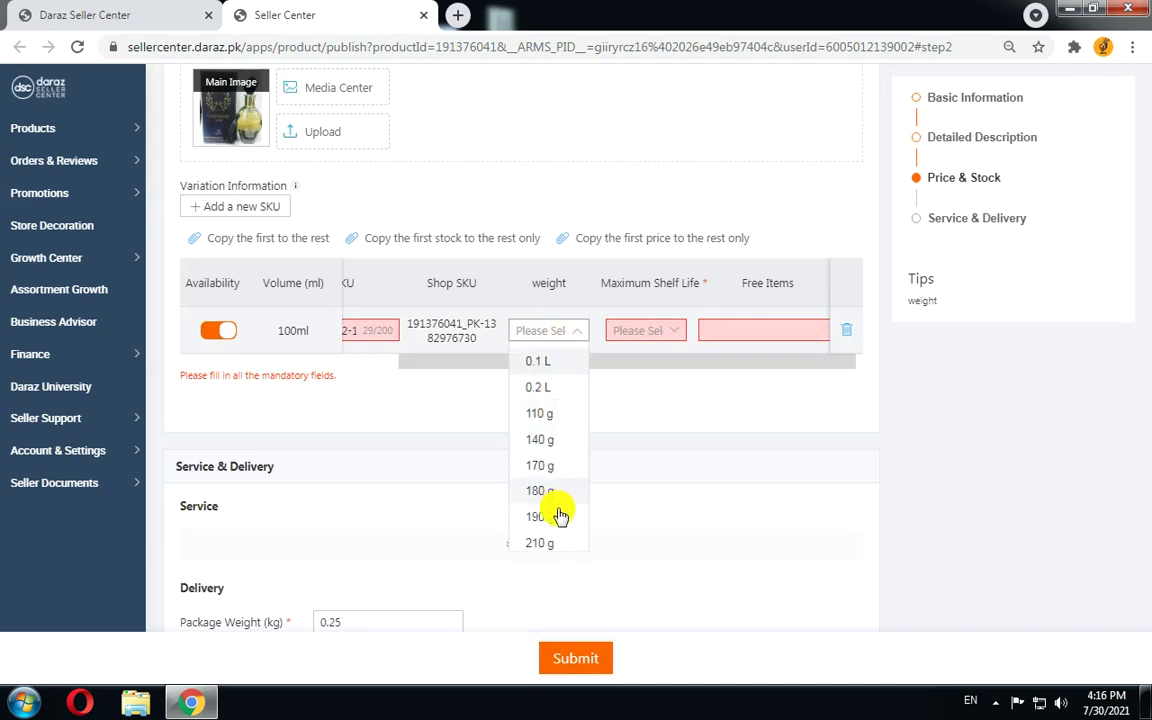
left_click(553, 362)
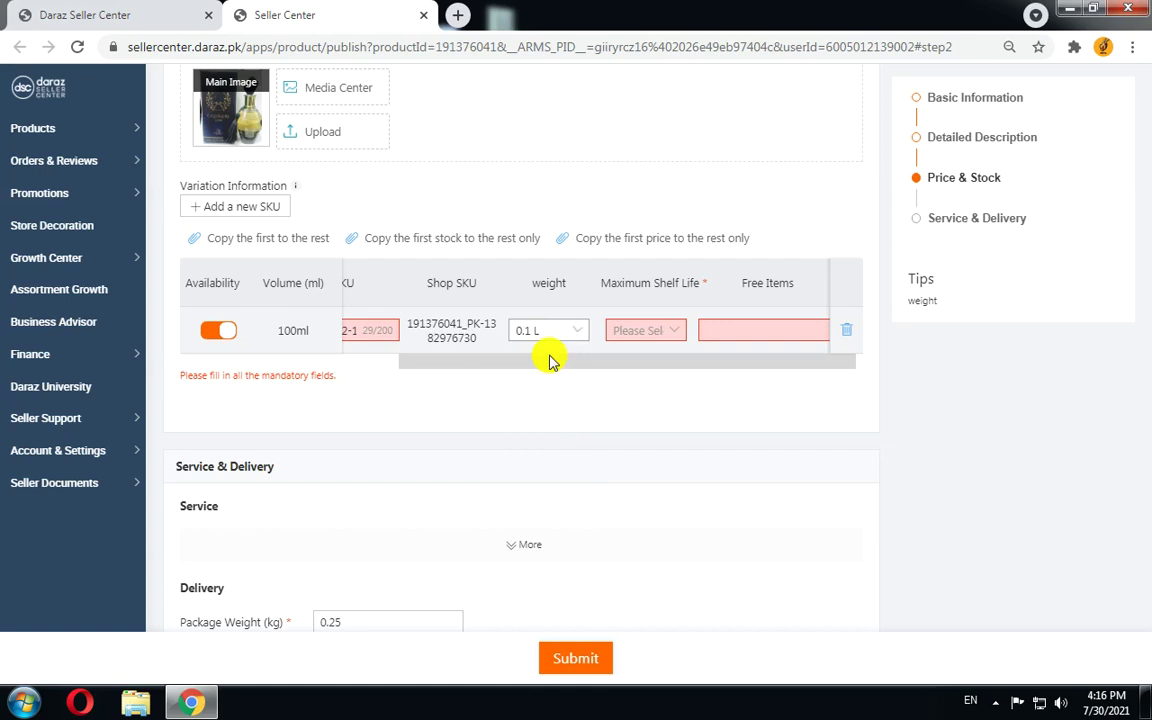
left_click(652, 337)
left_click(656, 362)
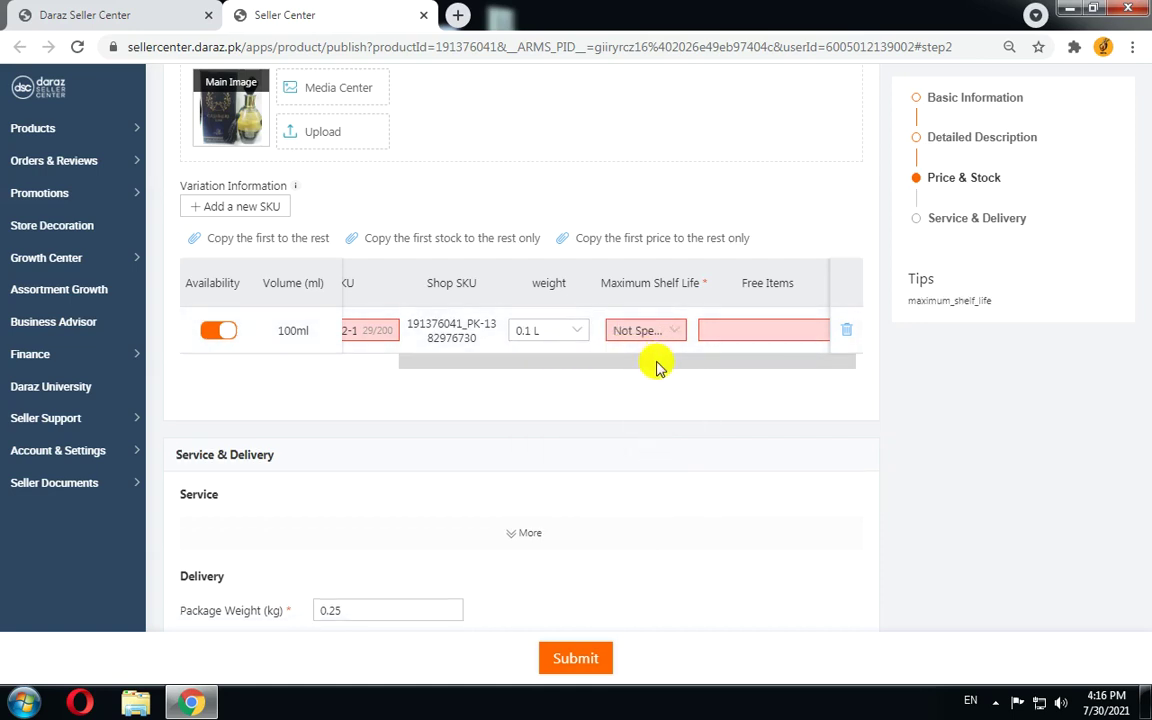
left_click_drag(656, 362, 779, 357)
Fill Free Items with 'no', submit the listing, and return to the product list.
left_click(763, 326)
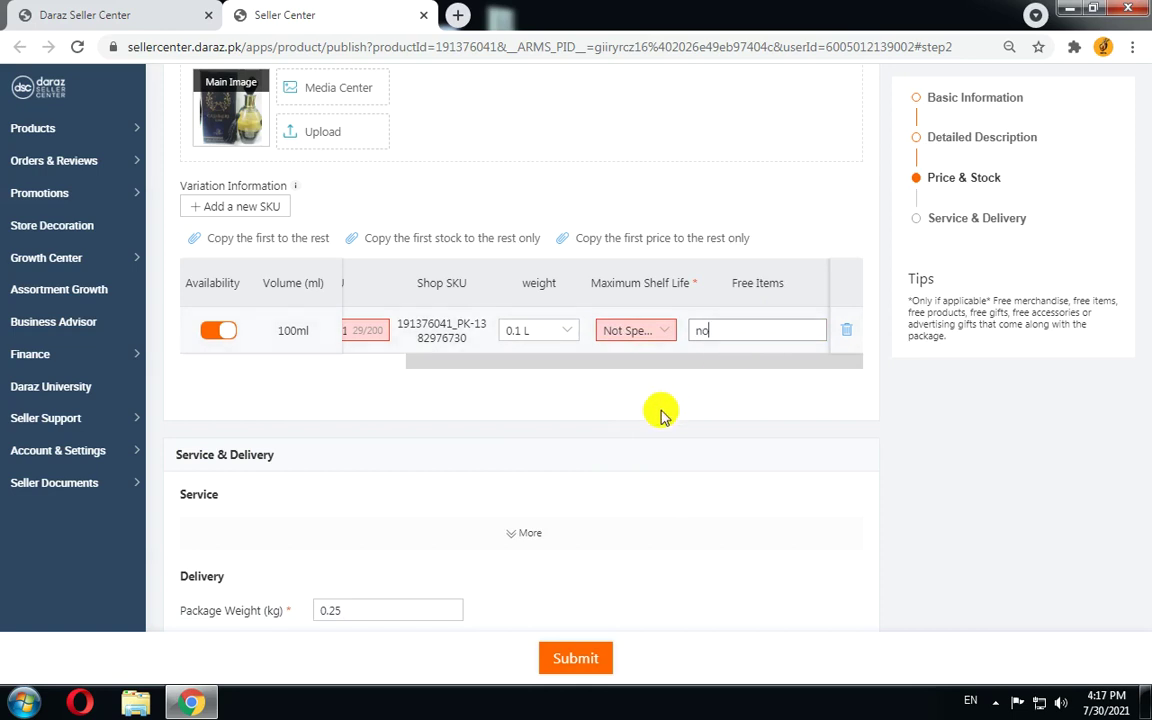
scroll(660, 415, "down", 3)
left_click(577, 660)
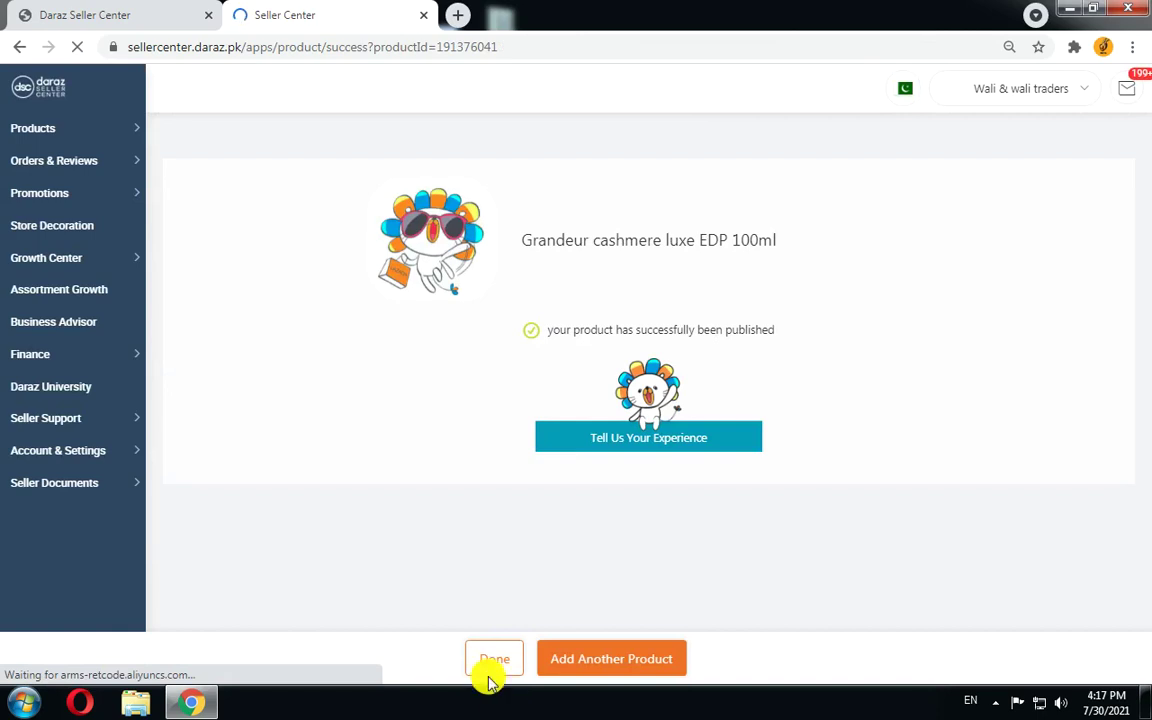
left_click(489, 662)
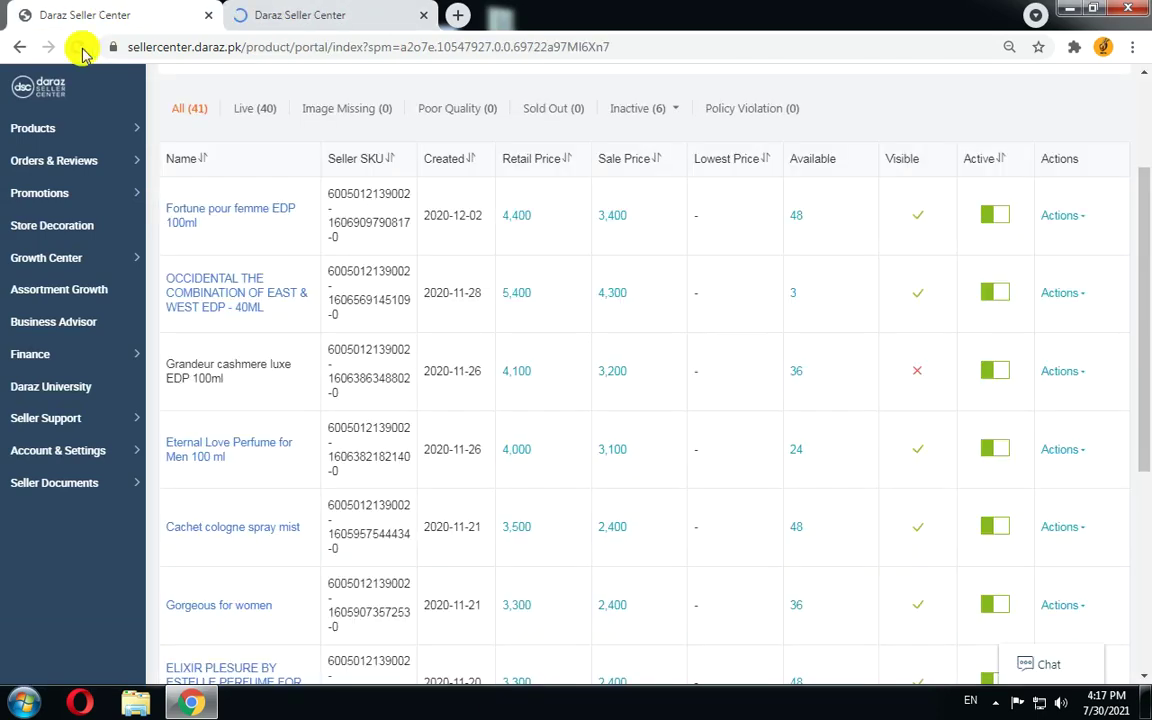
Reload the Product Overview list so Grandeur cashmere luxe shows as visible.
left_click(255, 14)
left_click(147, 12)
left_click(357, 15)
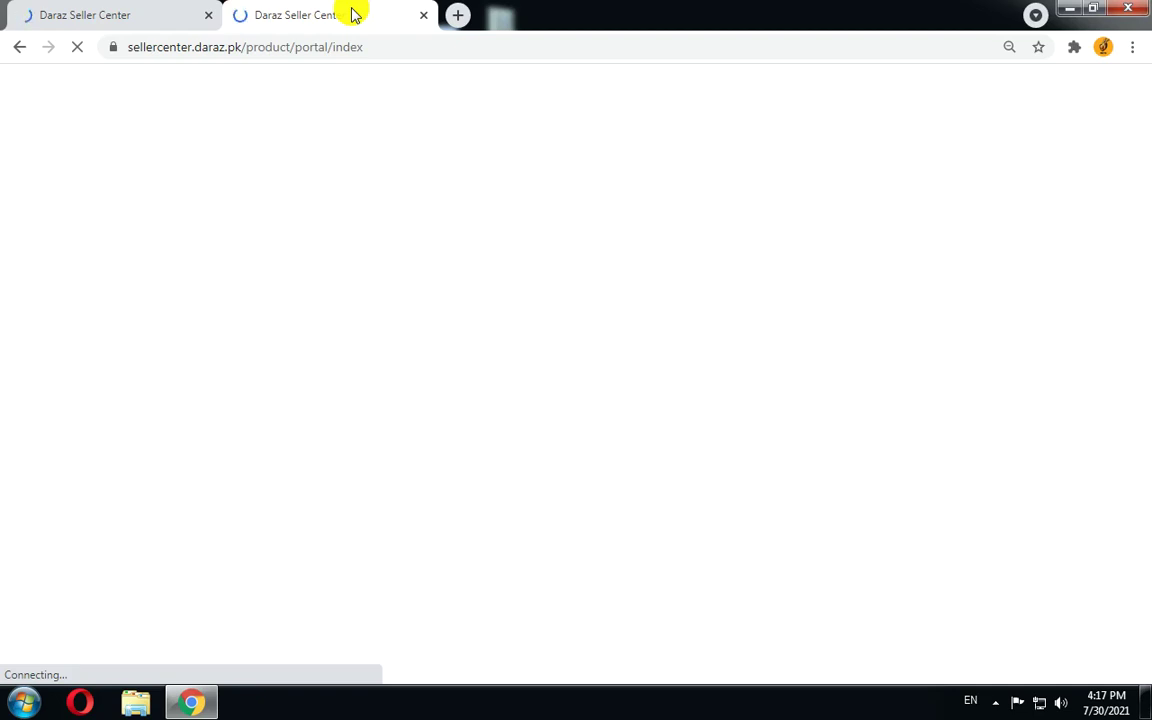
left_click(85, 12)
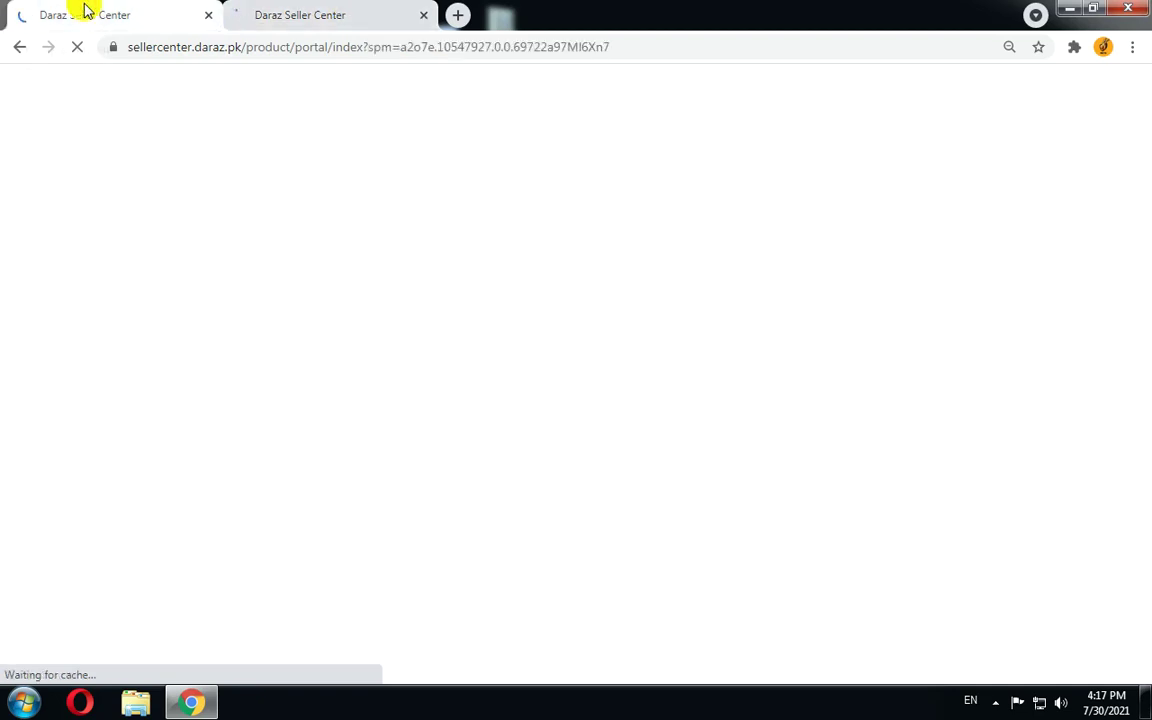
left_click(296, 16)
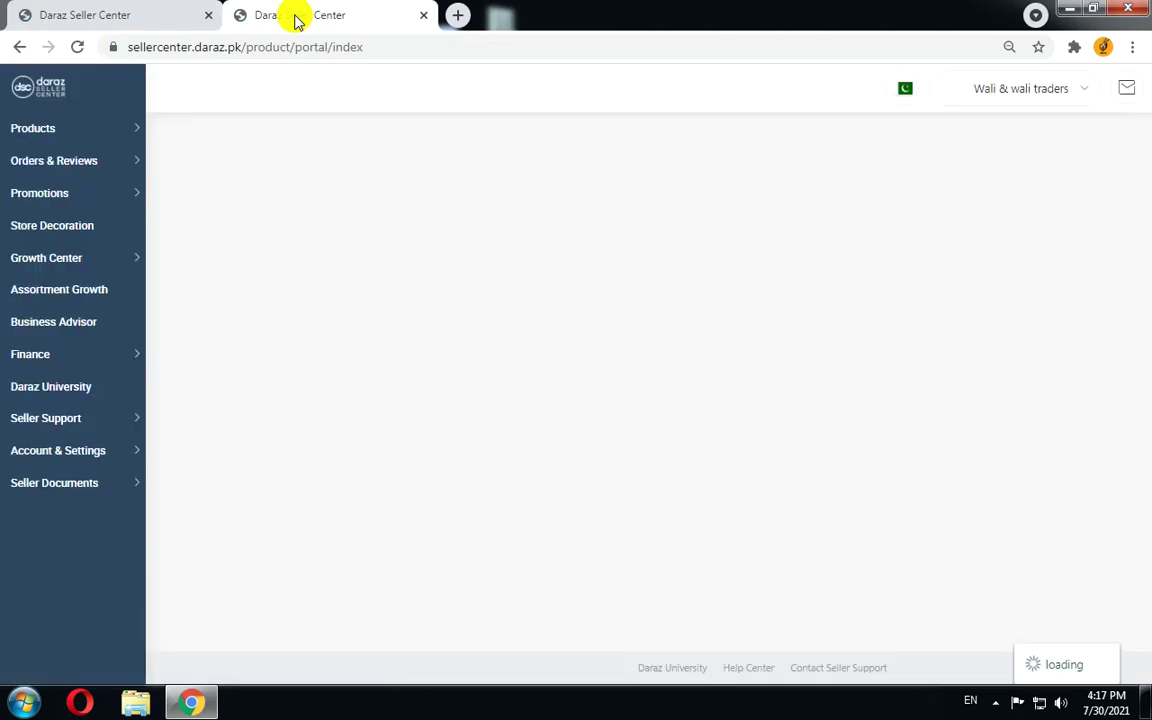
scroll(410, 400, "down", 2)
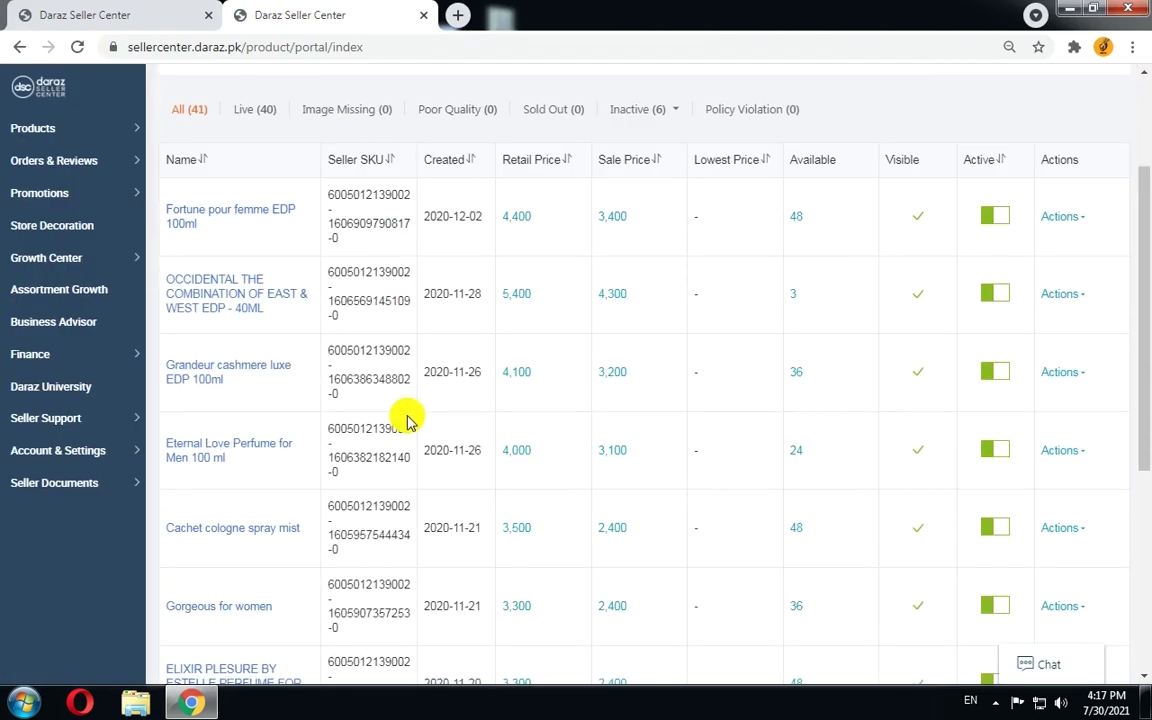
Check Grandeur cashmere luxe's live storefront page lists Rs. 4,100, then close it.
left_click(265, 373)
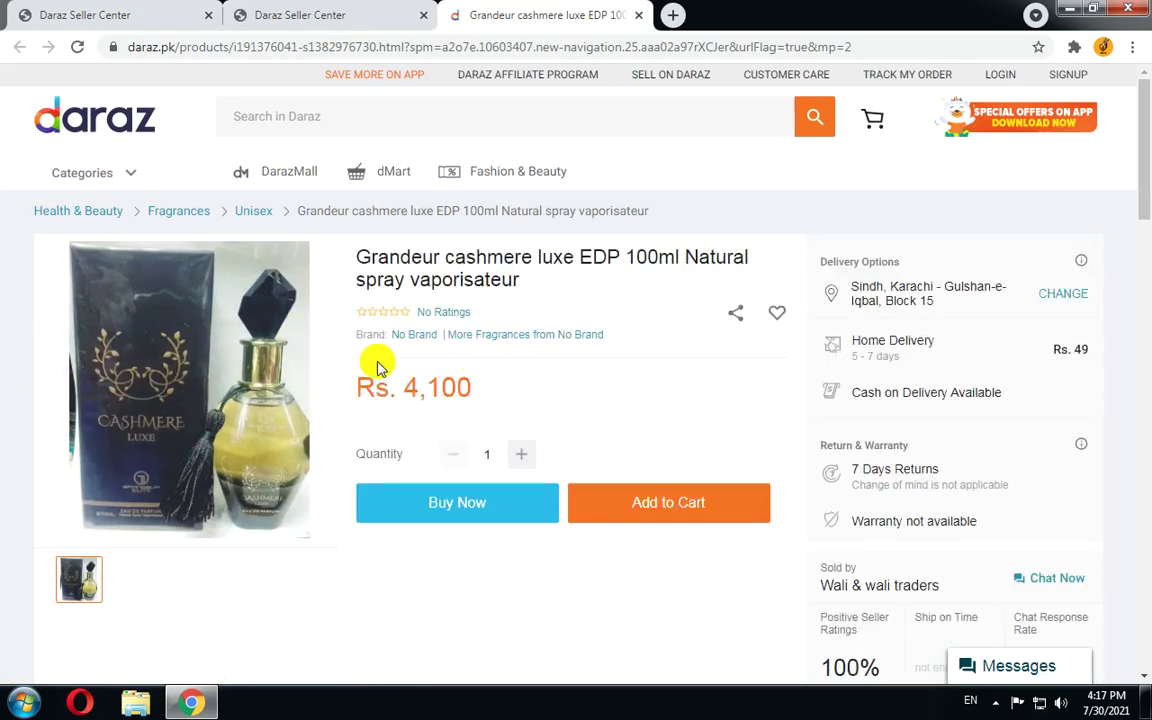
mouse_move(147, 388)
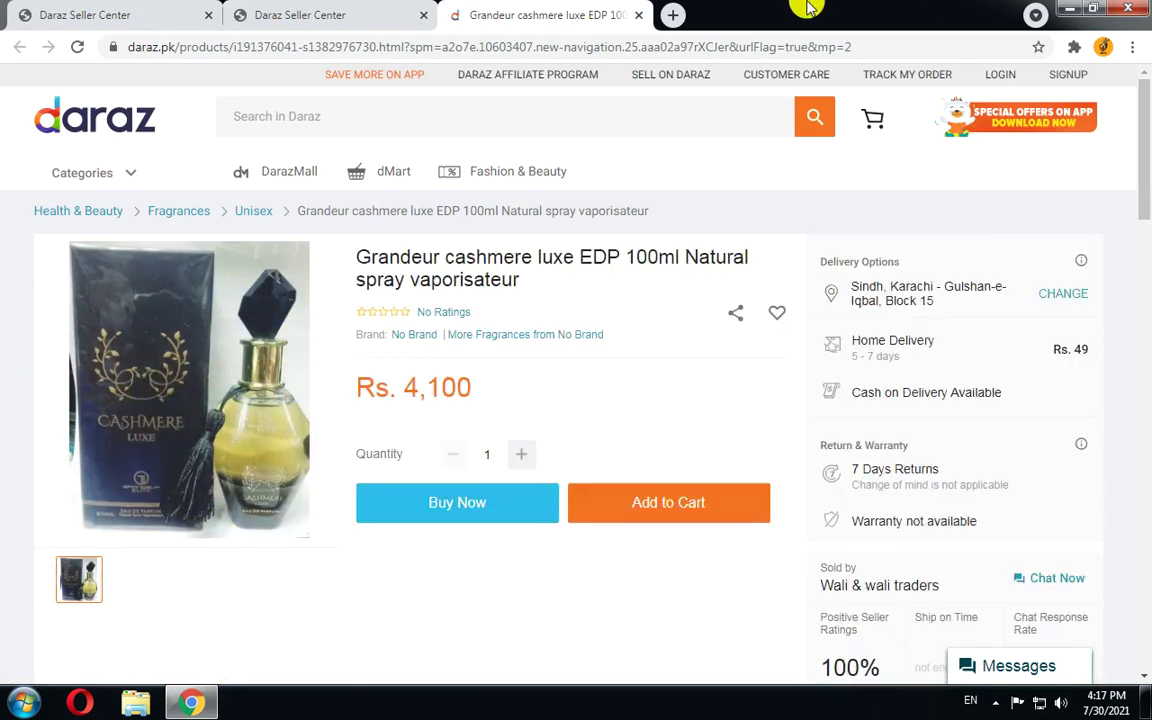
left_click(639, 14)
scroll(257, 290, "up", 3)
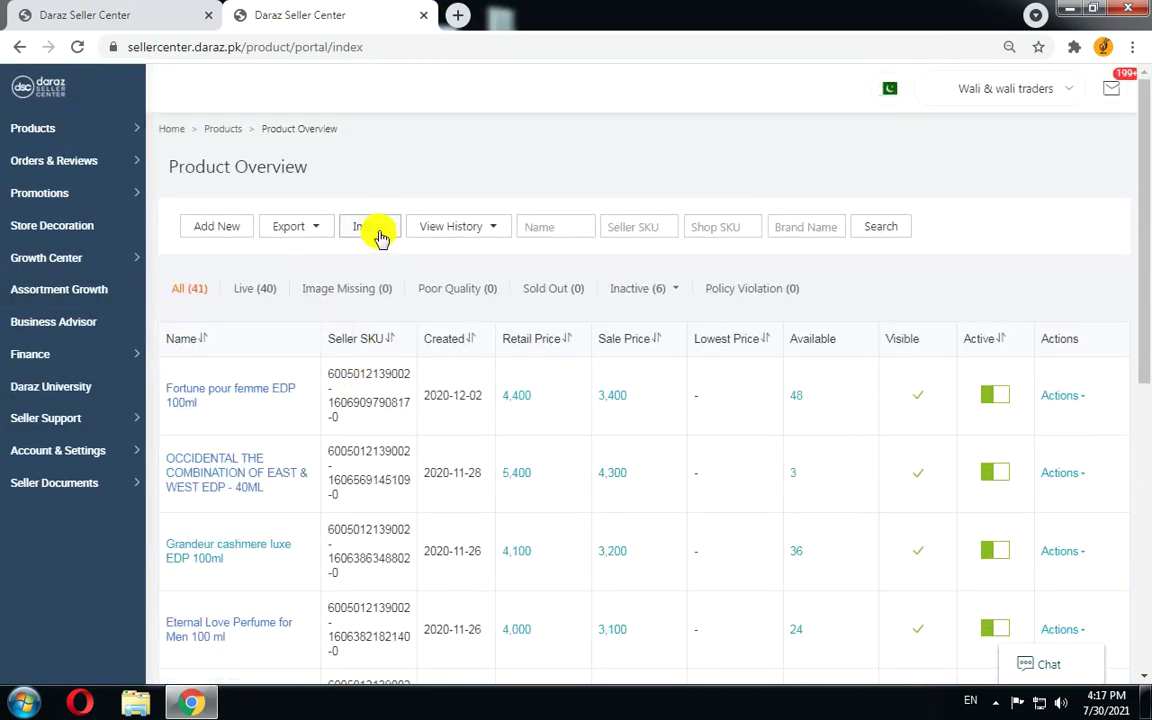
left_click(370, 227)
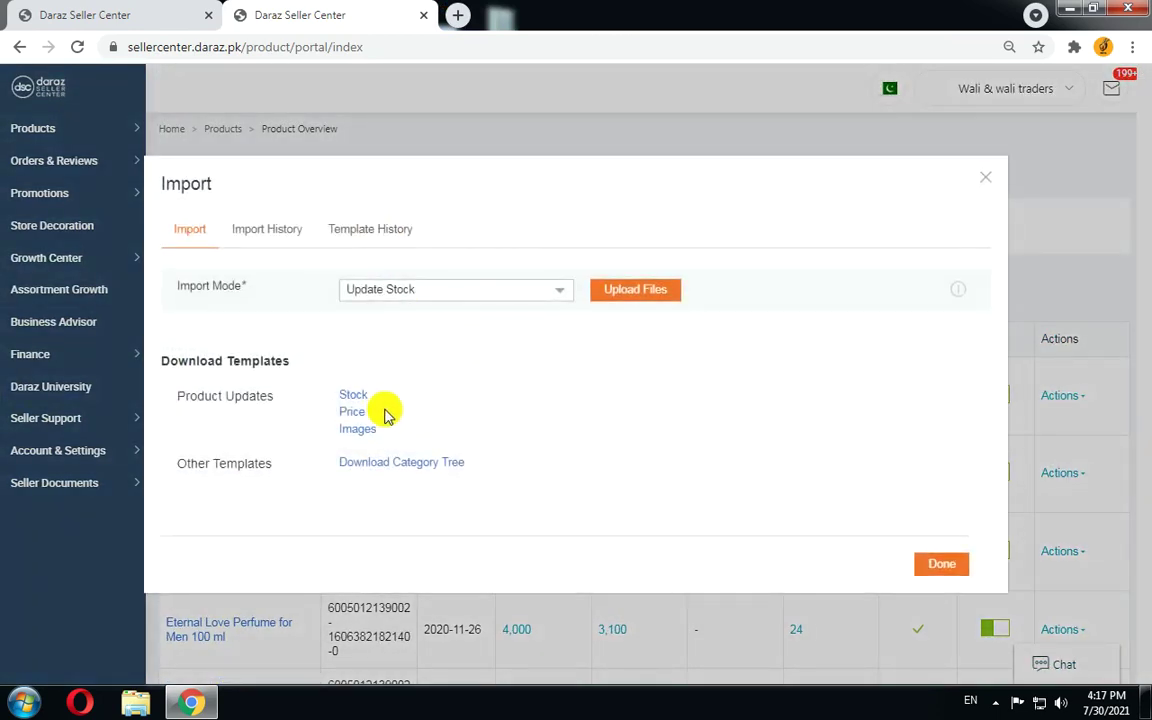
Generate and download the newest ProductPrice 2021-07-30 template, then open it in Excel.
left_click(352, 418)
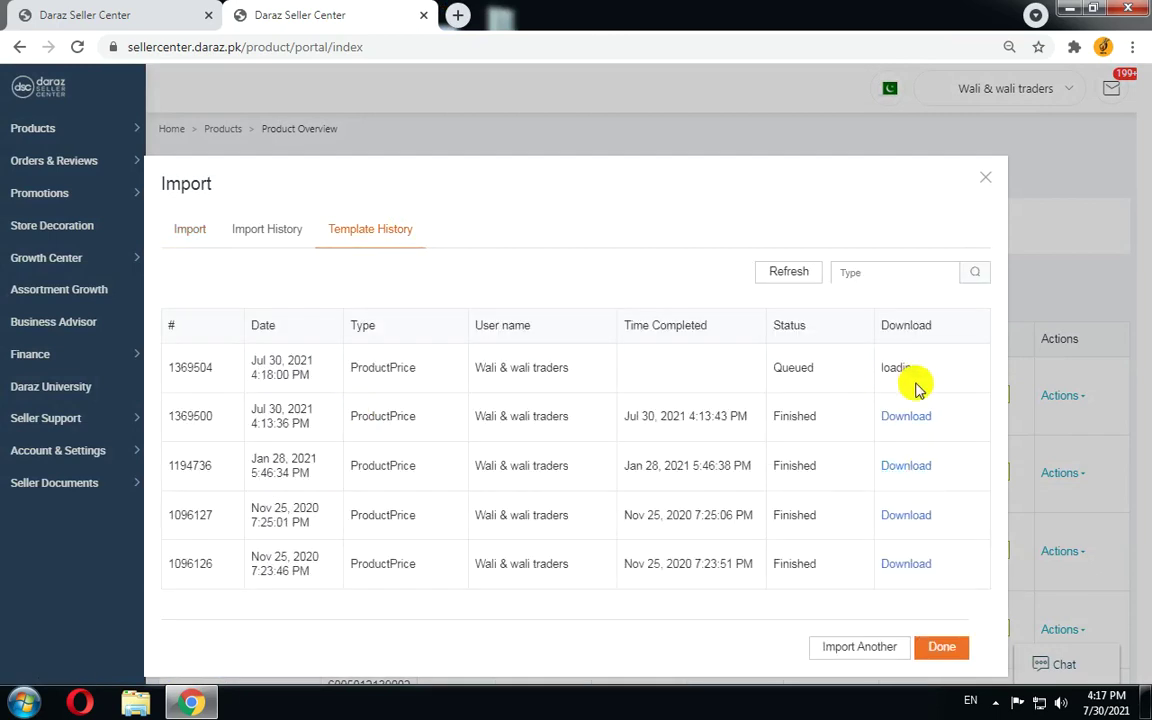
left_click_drag(525, 368, 630, 378)
left_click(617, 324)
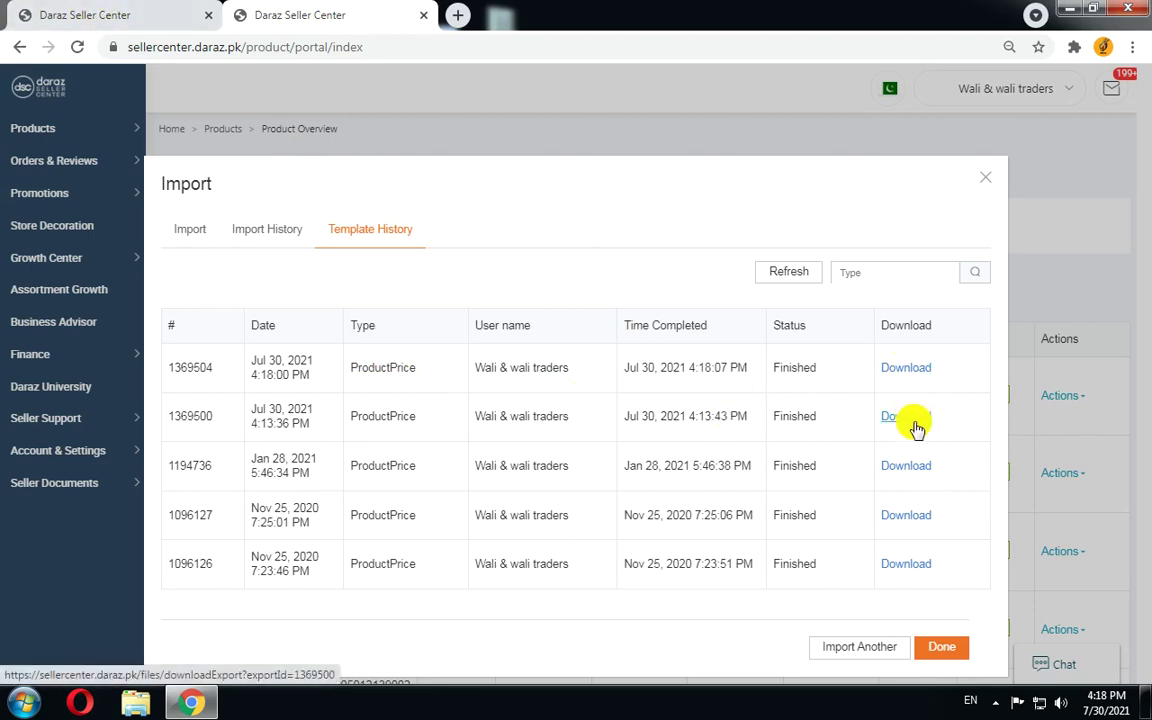
left_click(908, 372)
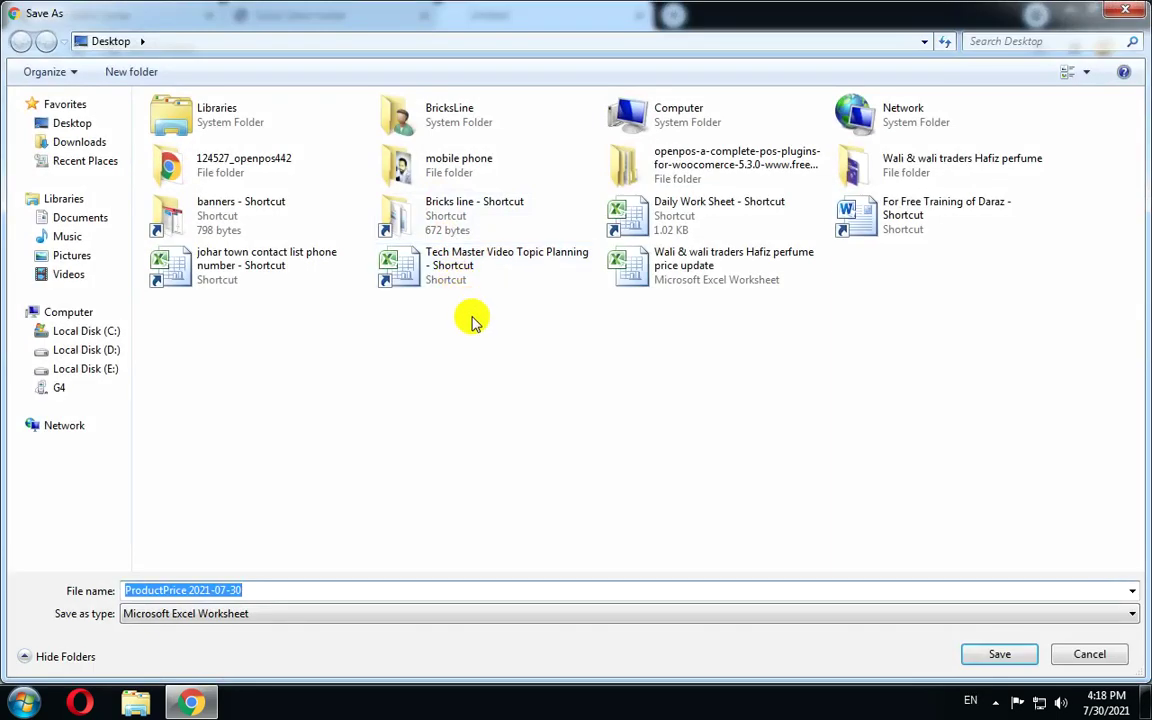
key("Return")
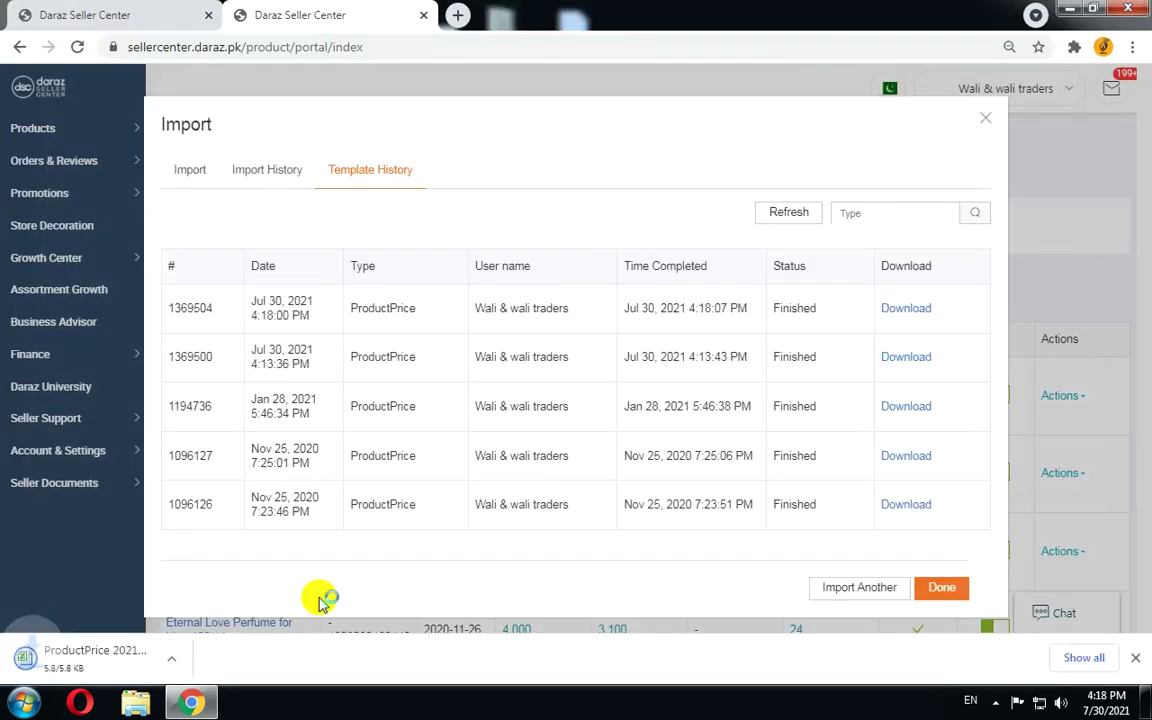
left_click(60, 665)
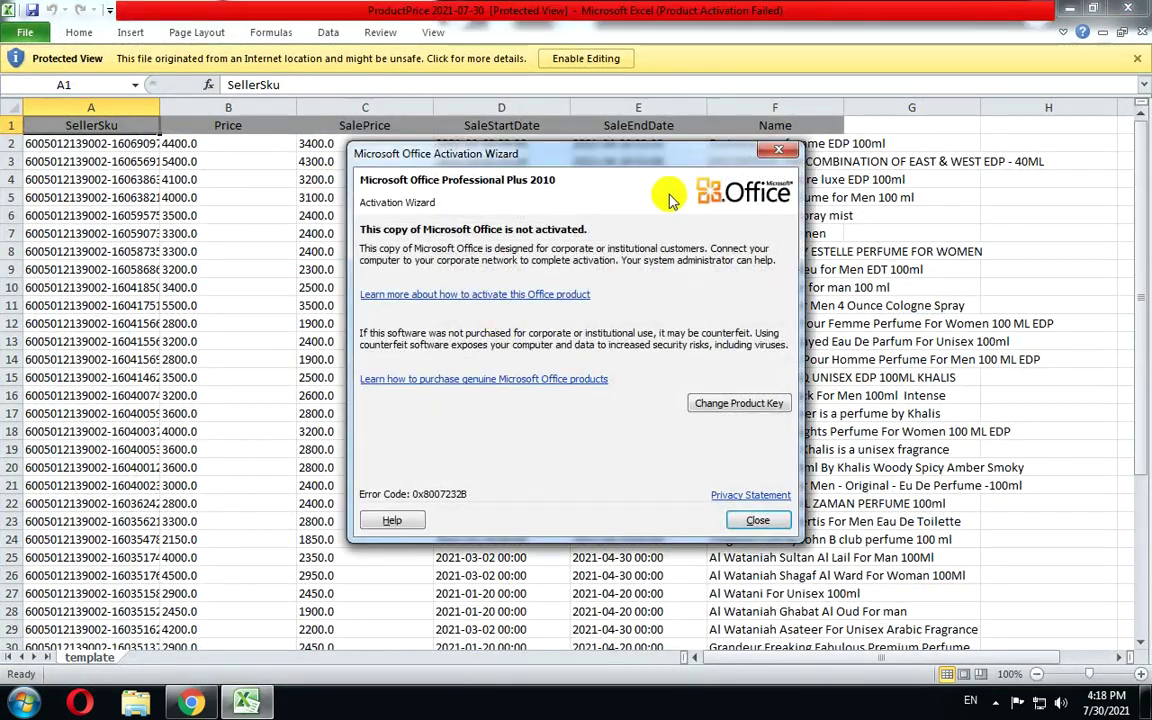
Dismiss the Office activation notice and enable editing of the price template.
left_click(778, 150)
scroll(391, 334, "down", 5)
scroll(391, 334, "up", 5)
left_click(574, 59)
Autofit all columns and widen the Price, SaleStartDate and SaleEndDate columns.
left_click(488, 319)
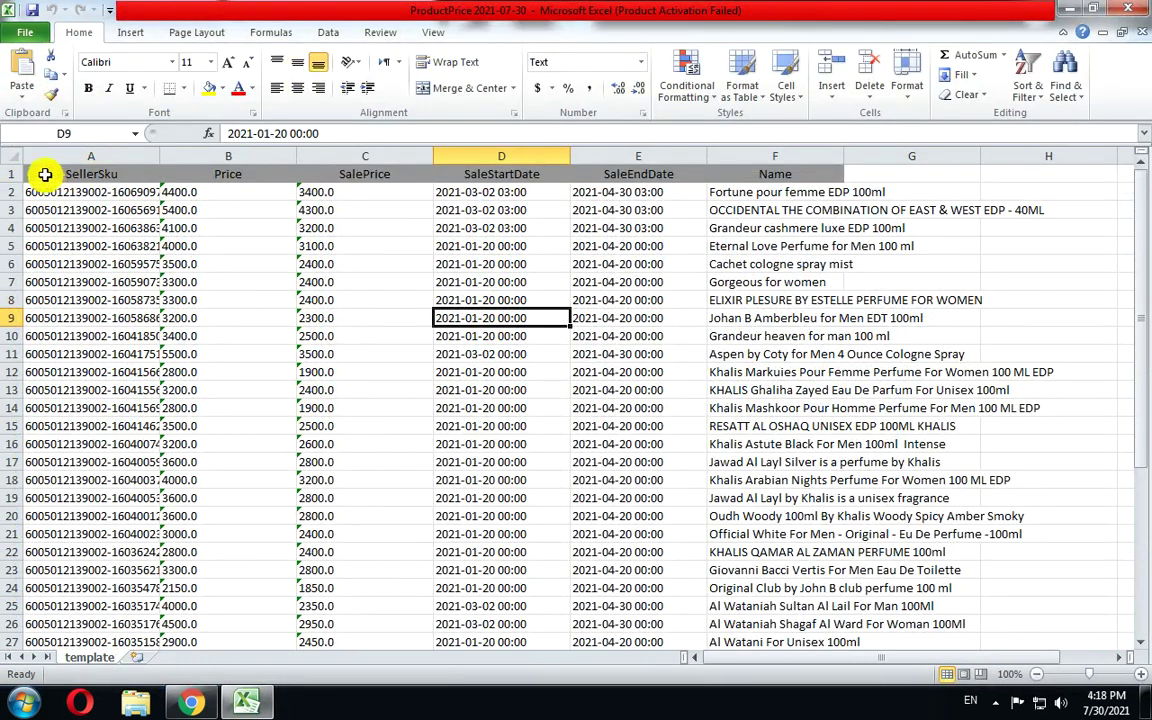
left_click(10, 156)
double_click(160, 160)
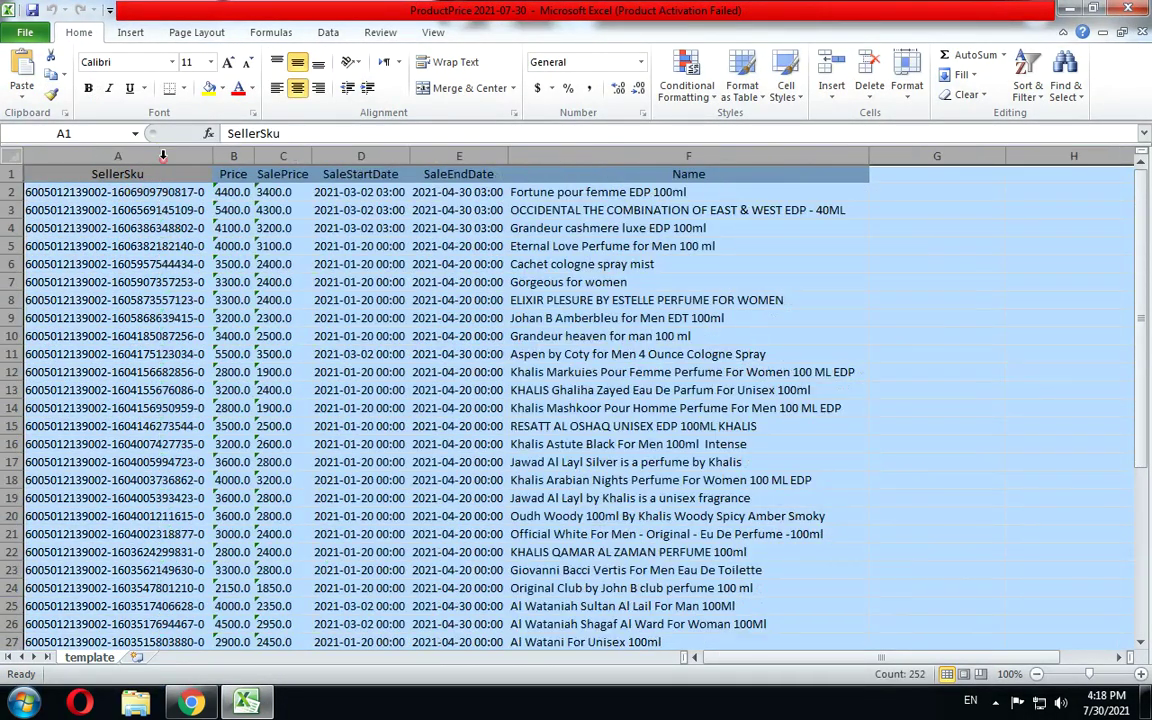
left_click(365, 284)
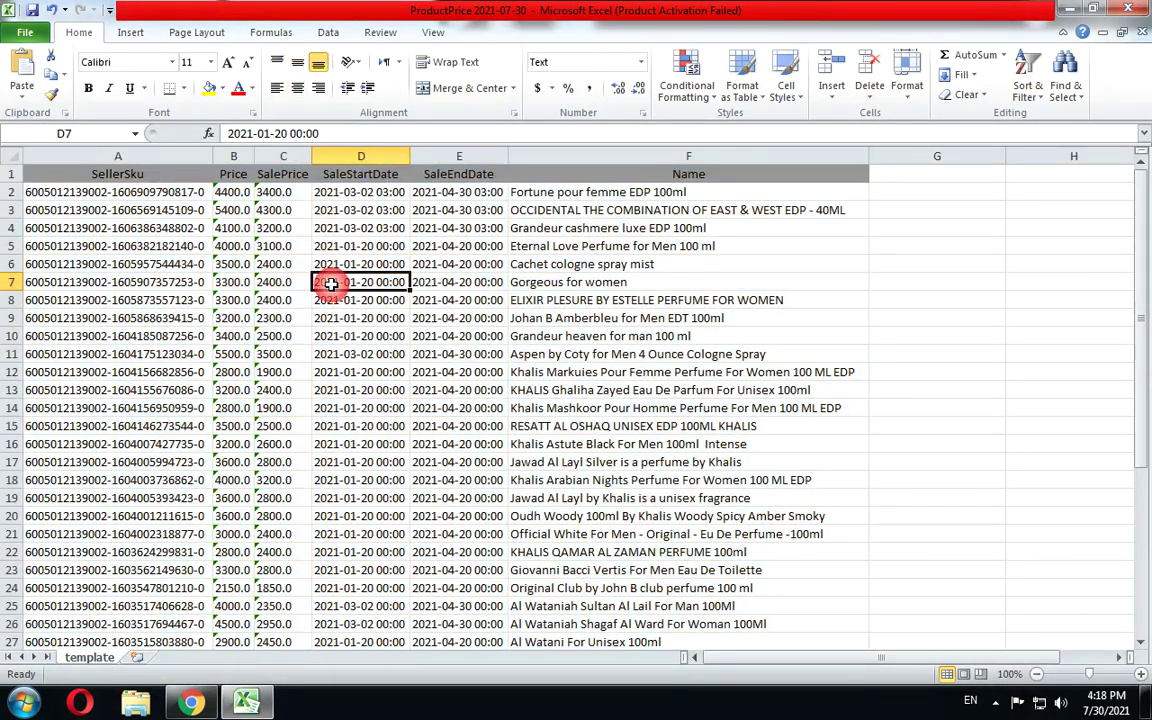
left_click(577, 208)
left_click(90, 258)
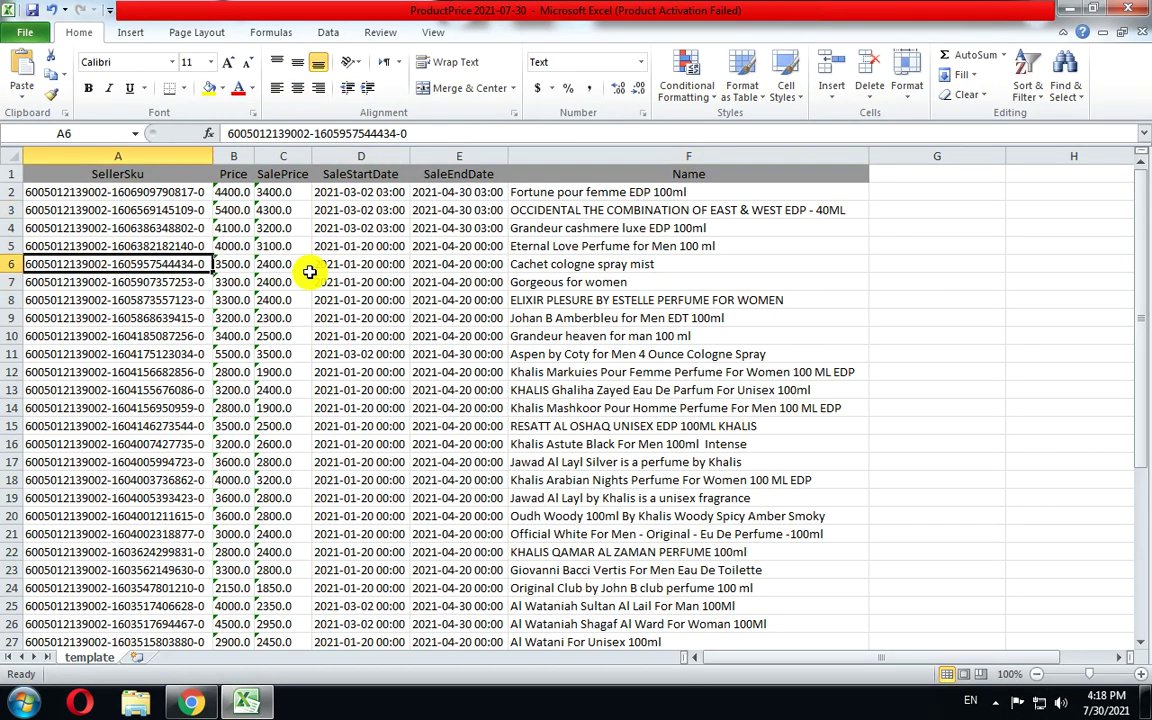
left_click(283, 228)
left_click_drag(255, 156, 413, 156)
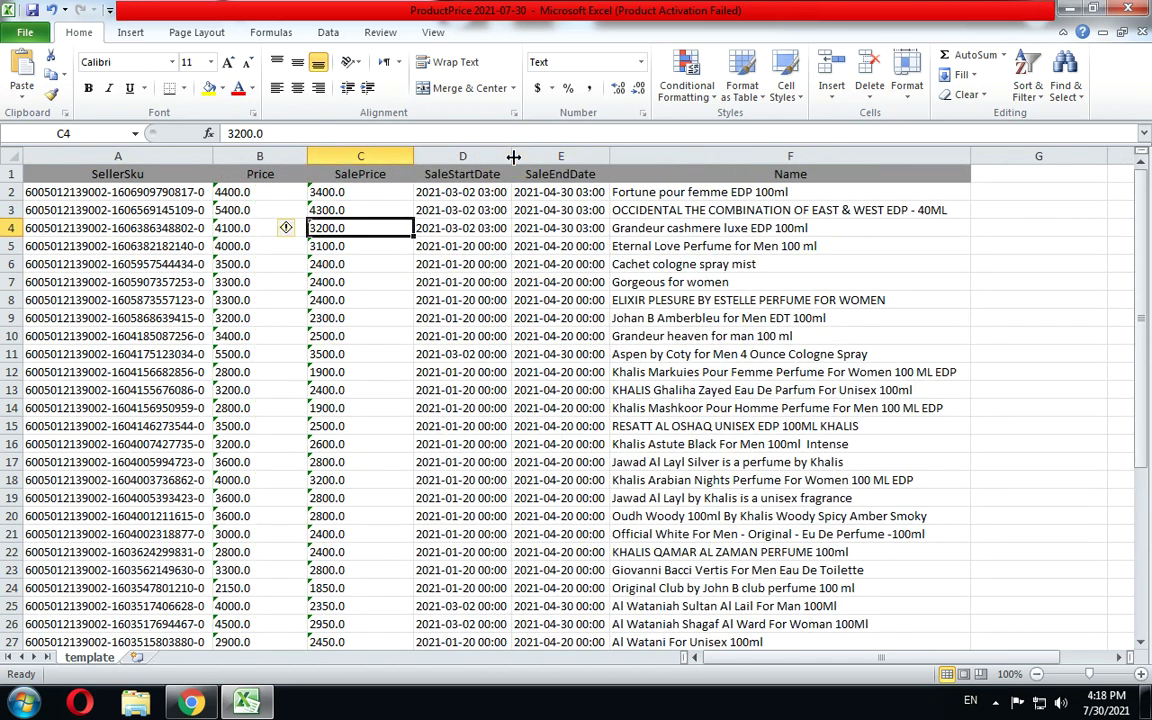
left_click_drag(511, 156, 559, 156)
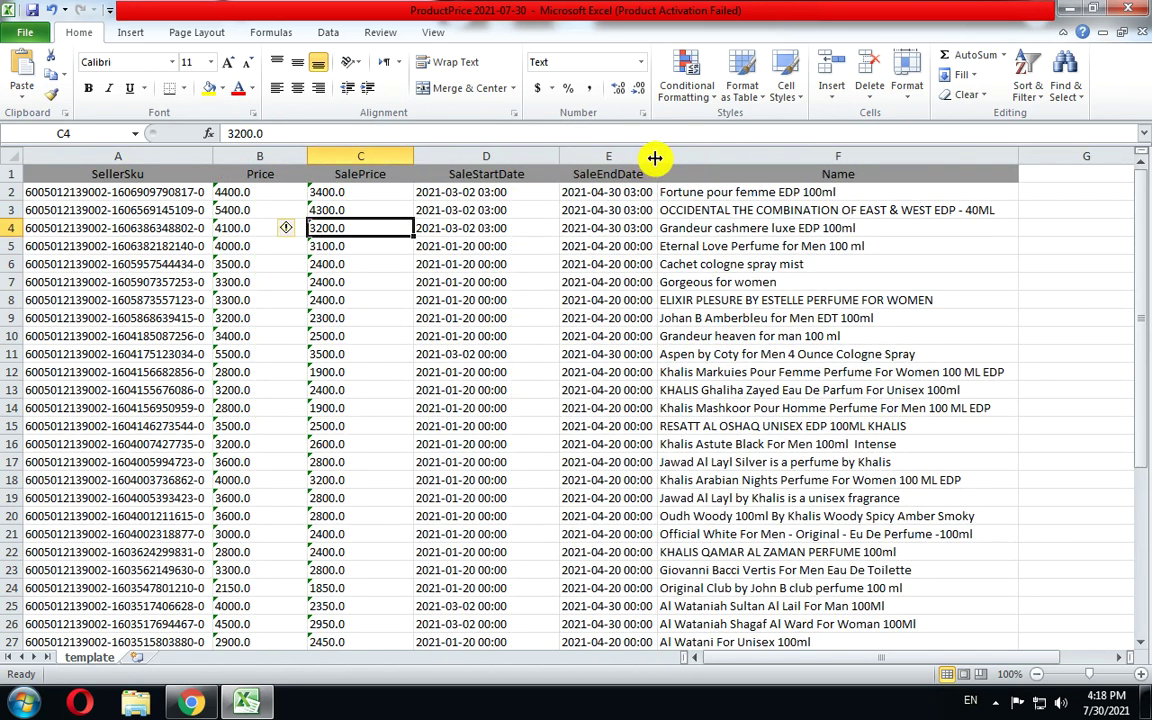
left_click_drag(657, 156, 680, 156)
left_click(547, 191)
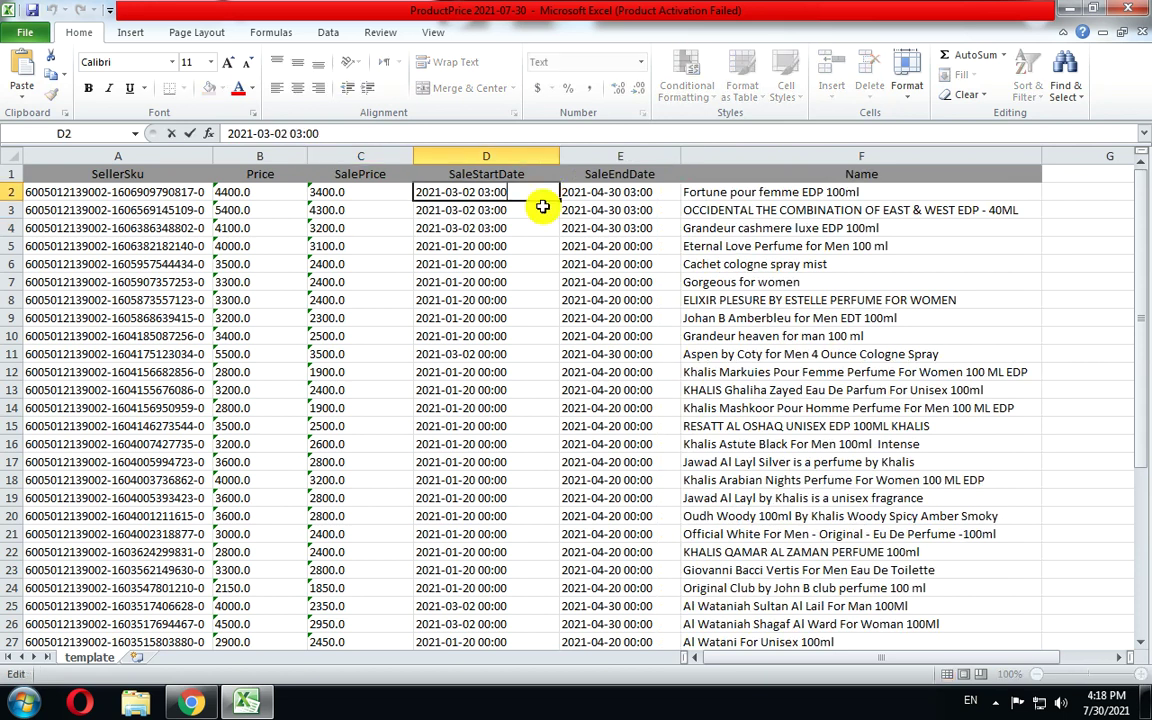
double_click(533, 188)
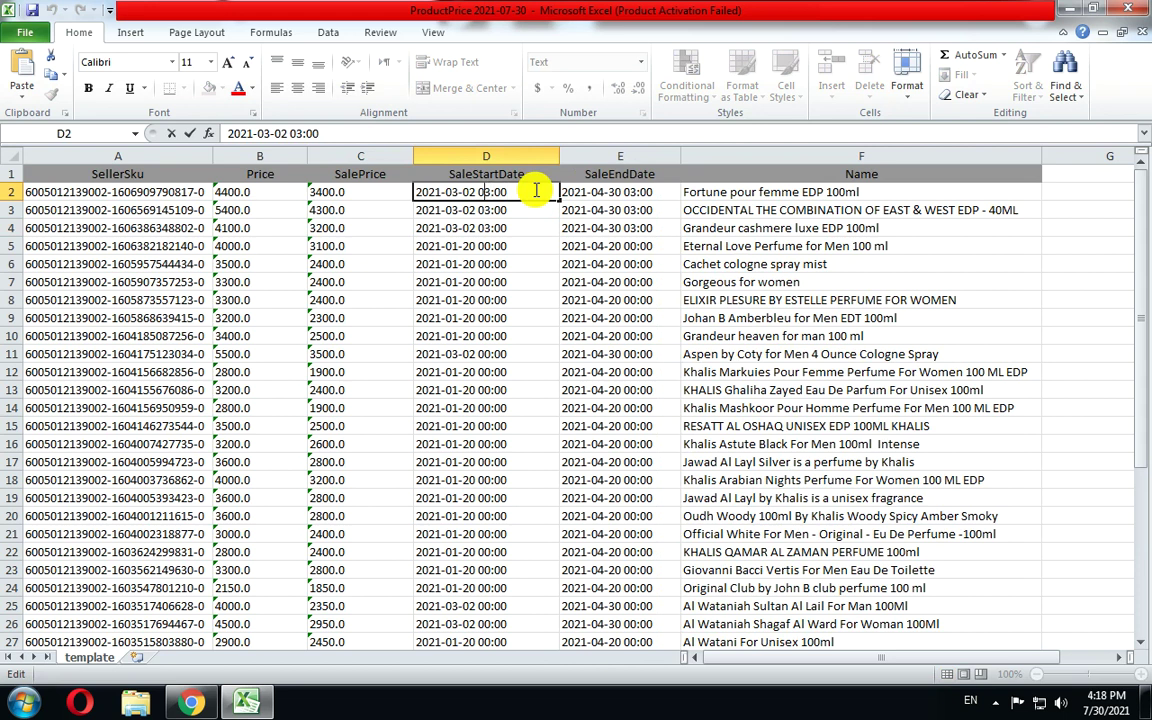
key("BackSpace")
key("BackSpace")
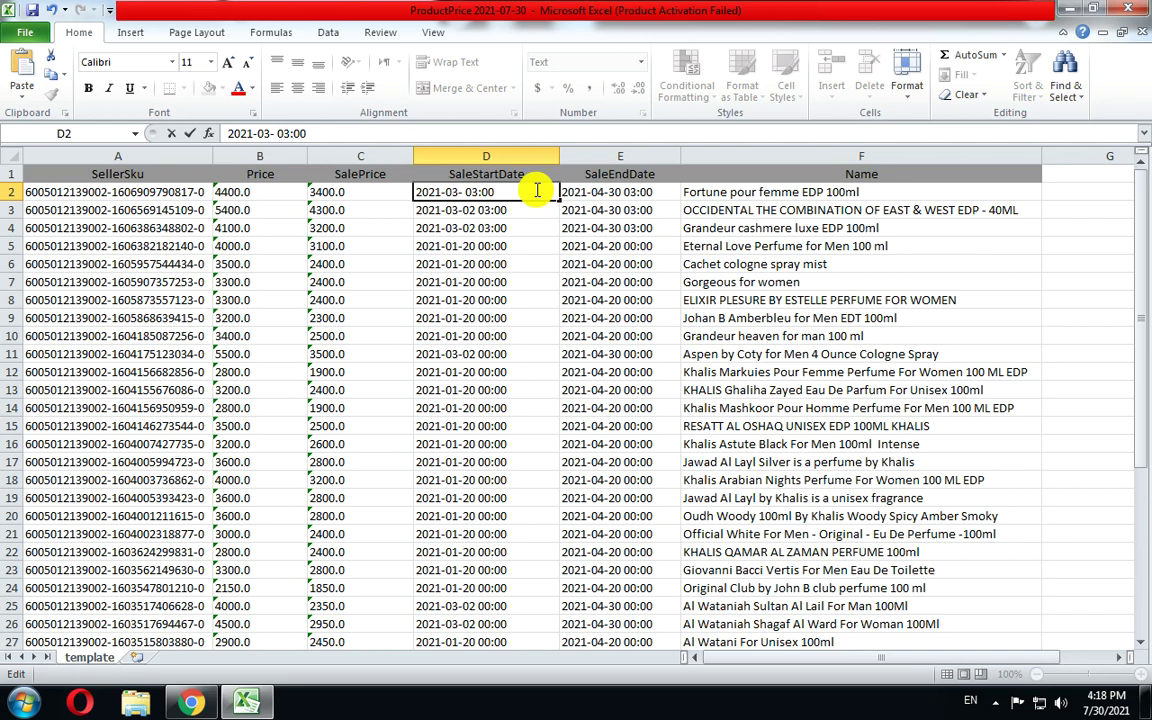
type("28")
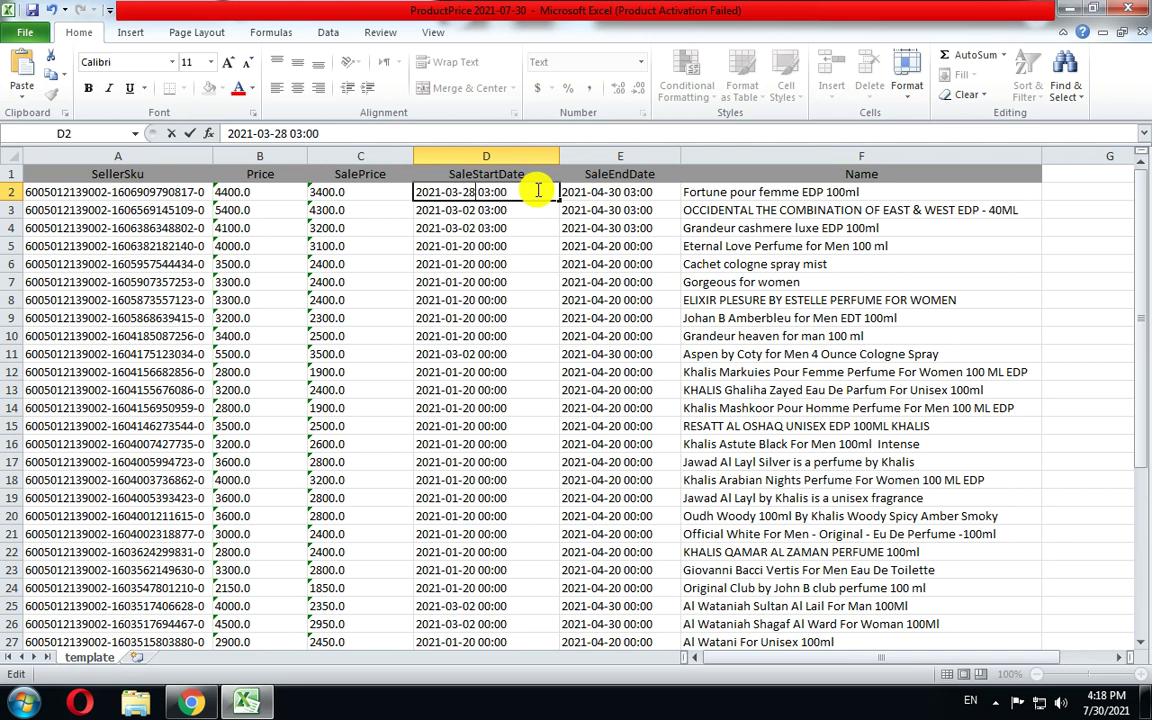
key("BackSpace")
type("7")
key("Return")
left_click(537, 190)
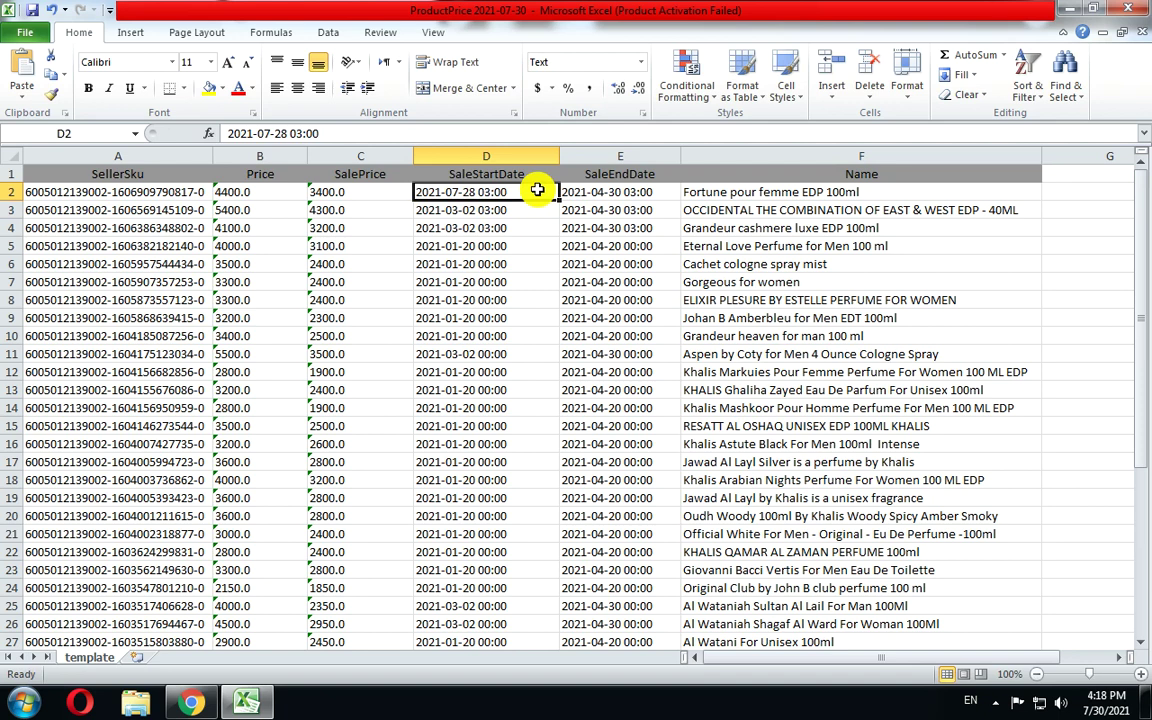
scroll(494, 275, "down", 2)
scroll(445, 440, "down", 7)
scroll(445, 440, "up", 3)
scroll(445, 440, "up", 6)
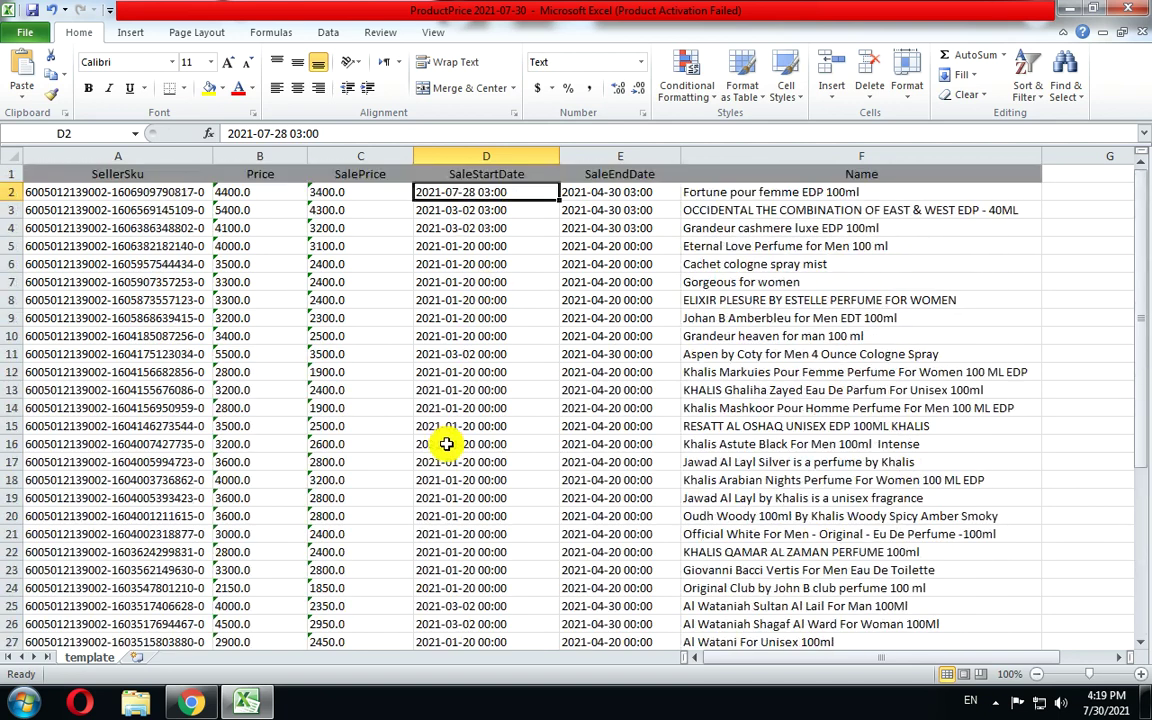
scroll(445, 443, "down", 7)
scroll(522, 481, "up", 6)
scroll(515, 460, "up", 1)
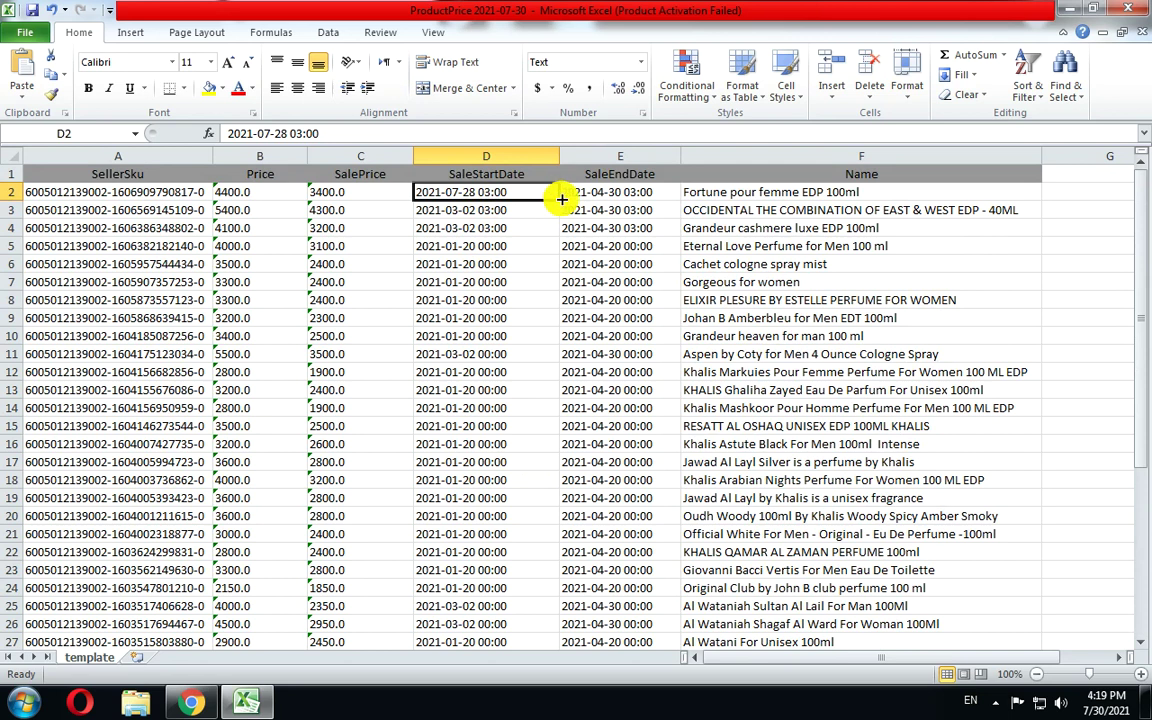
left_click_drag(562, 200, 518, 691)
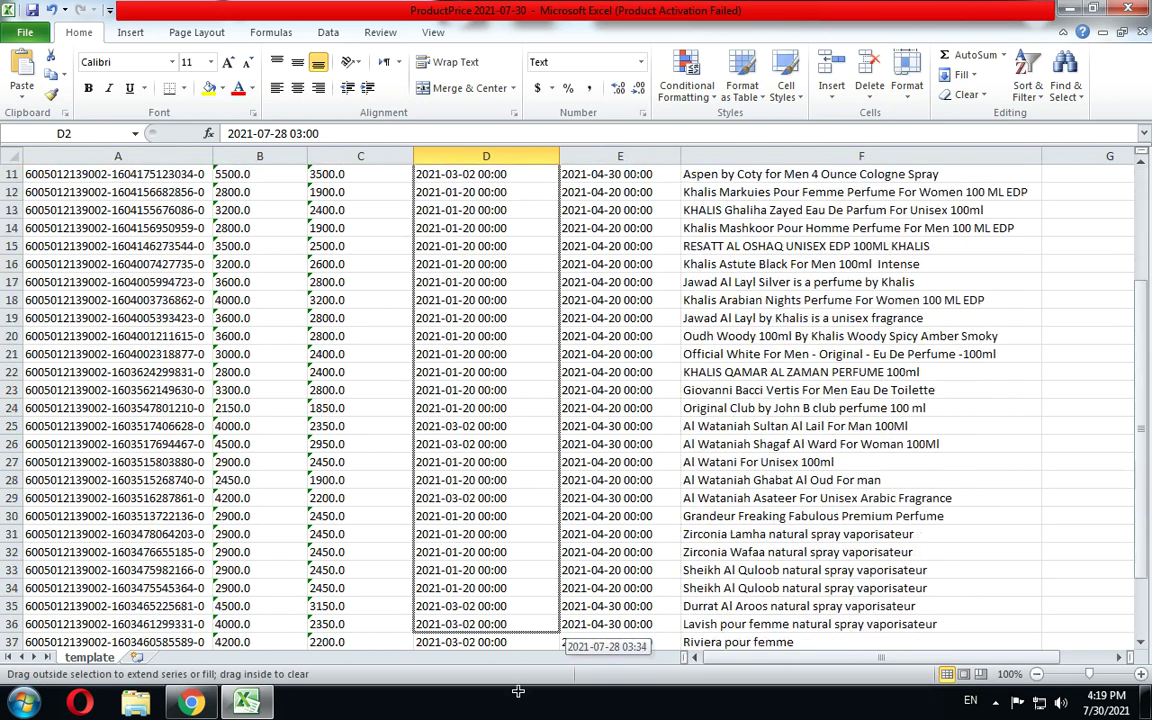
left_click_drag(518, 691, 522, 627)
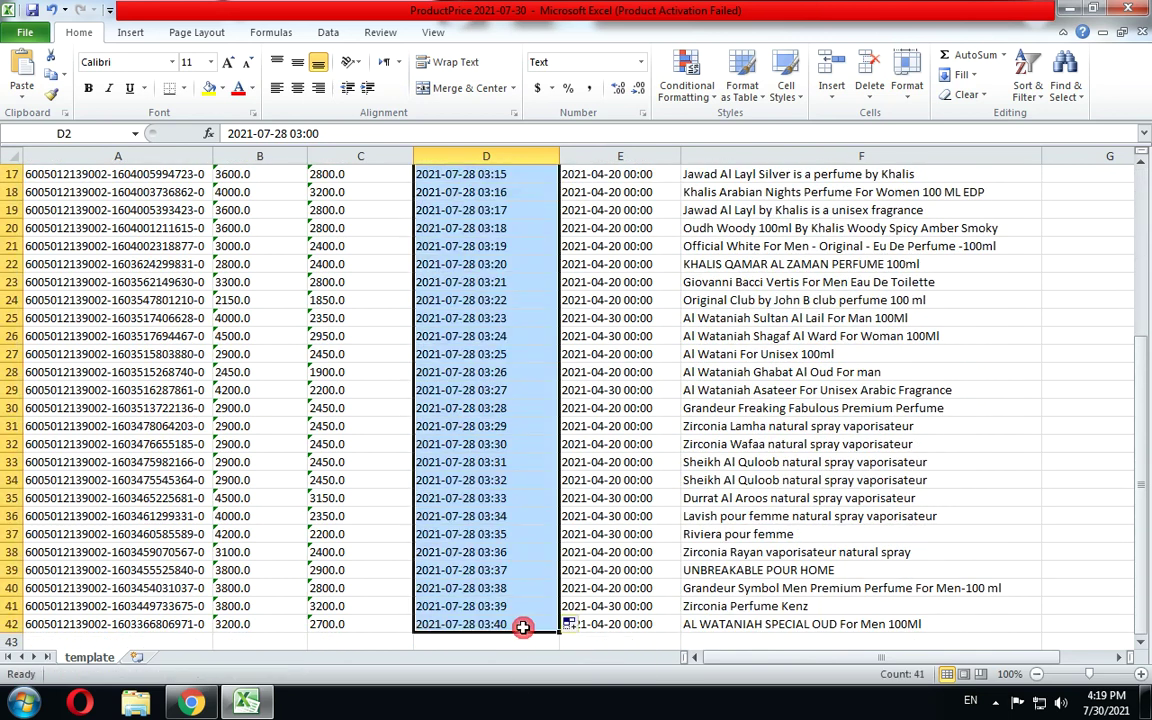
scroll(481, 432, "up", 5)
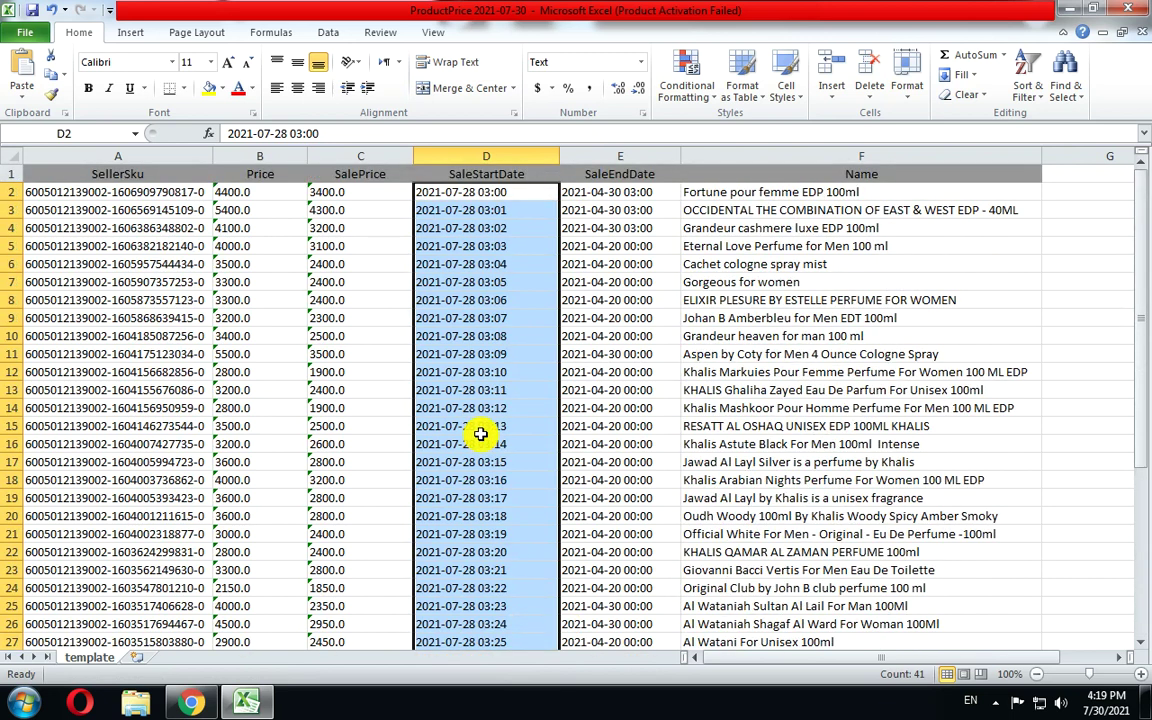
key("ctrl+z")
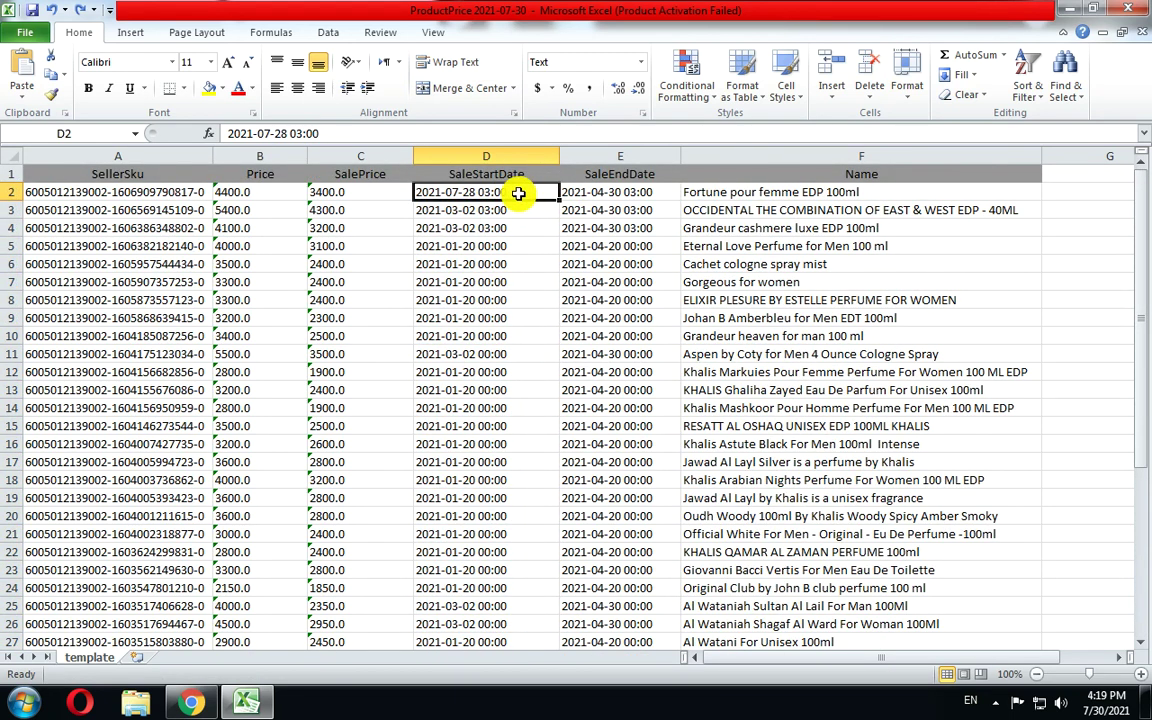
key("ctrl+shift+Down")
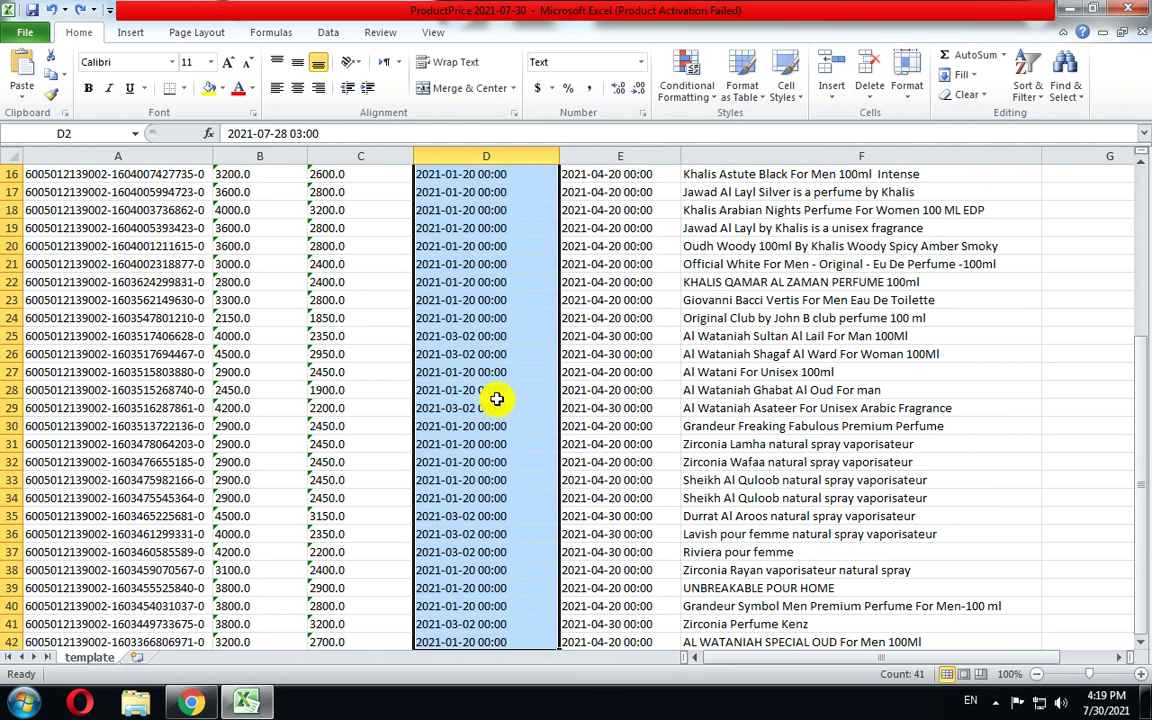
key("ctrl+d")
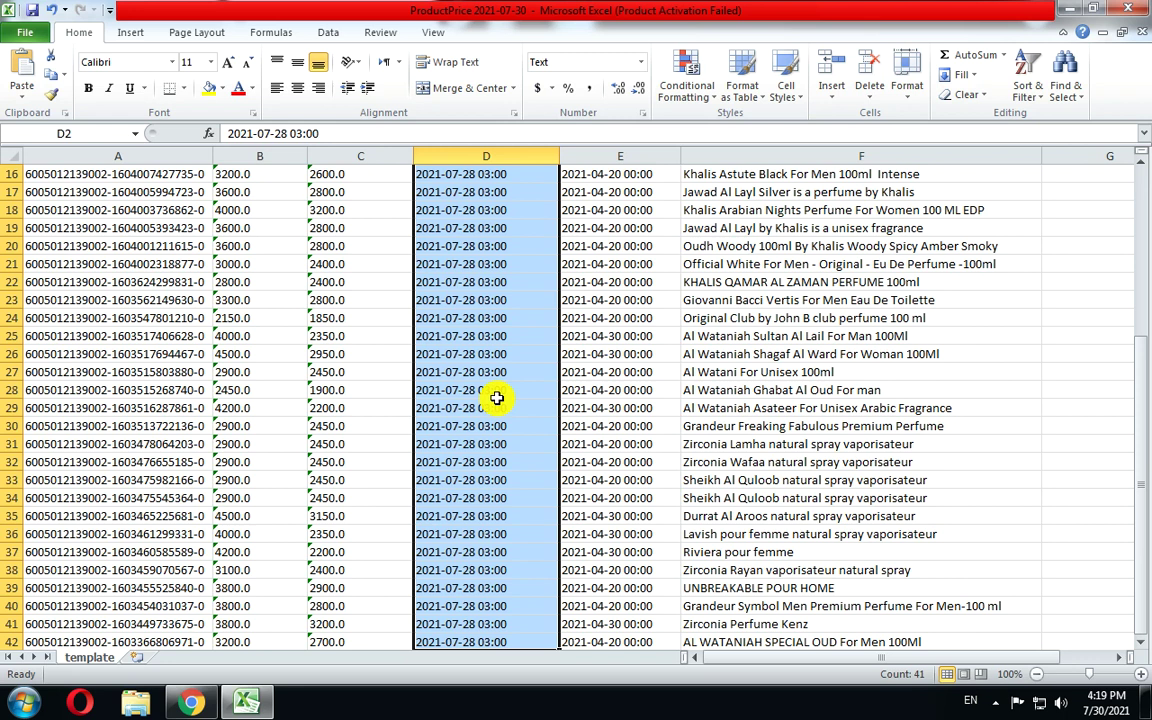
scroll(497, 397, "up", 2)
scroll(497, 397, "up", 3)
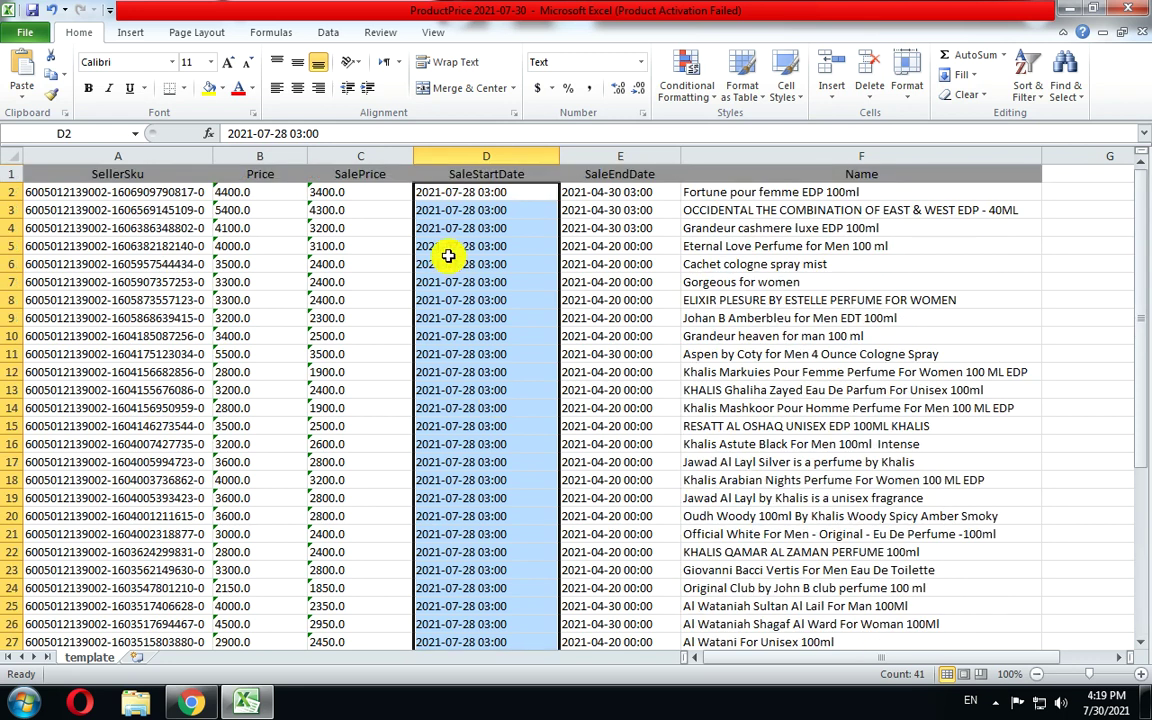
left_click(605, 195)
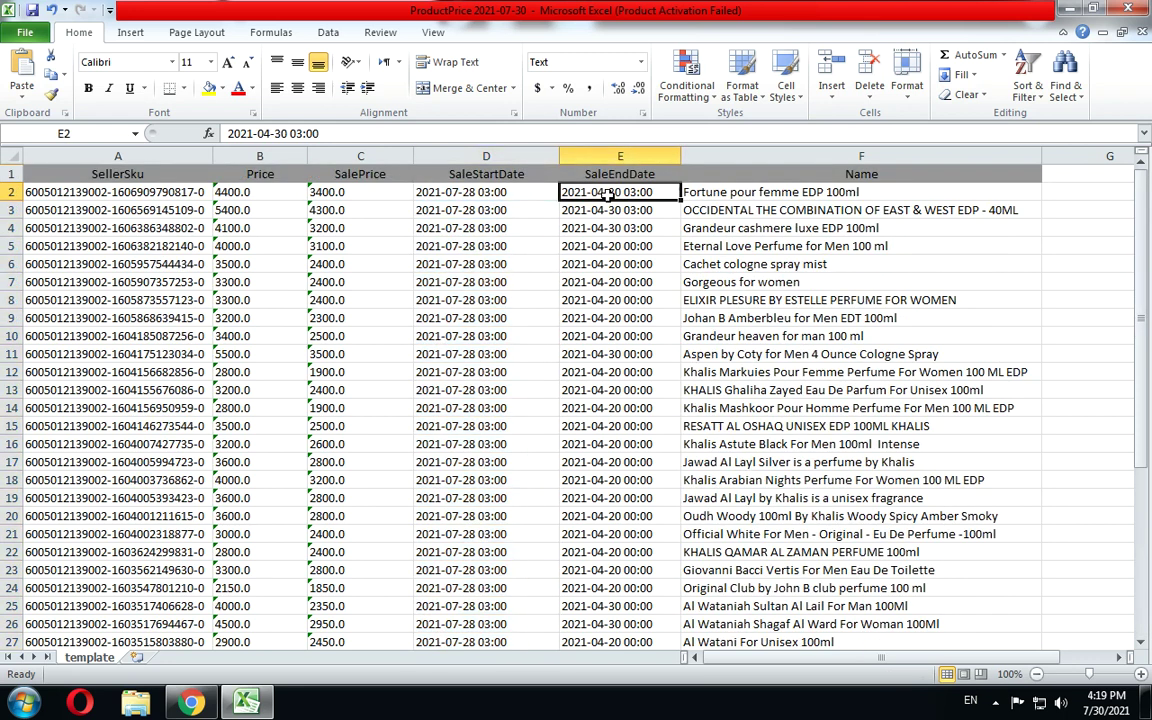
left_click(527, 190)
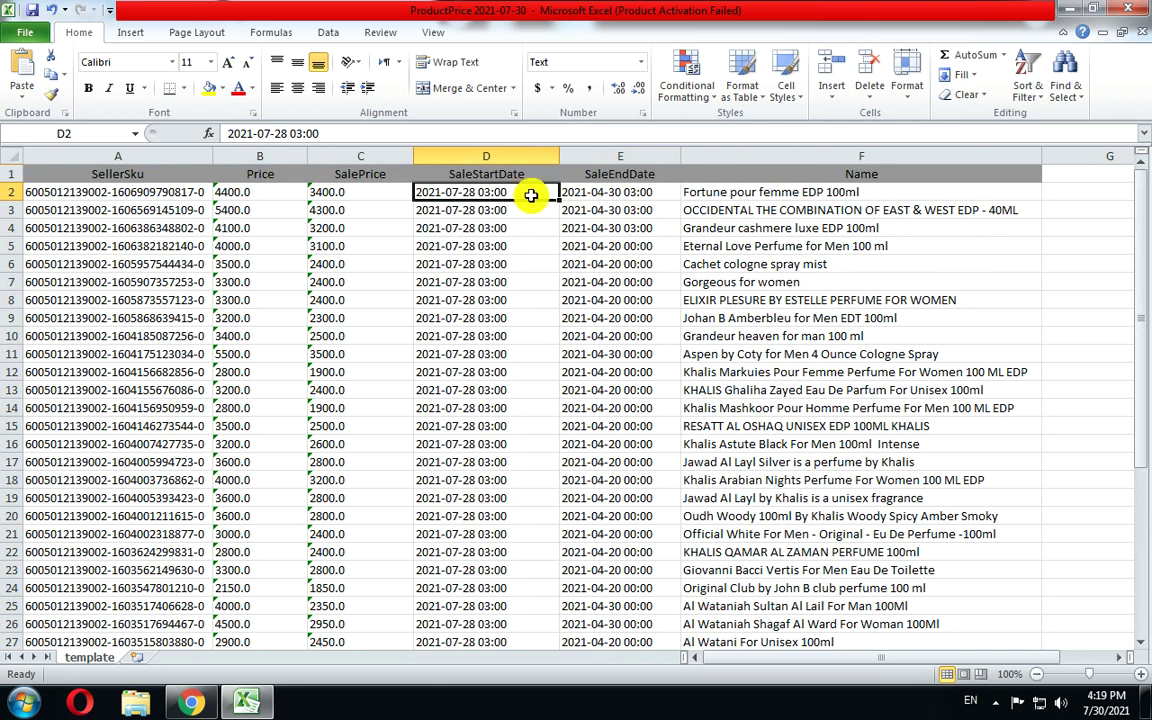
left_click(575, 193)
key("ctrl+Down")
scroll(565, 308, "up", 6)
scroll(565, 308, "up", 3)
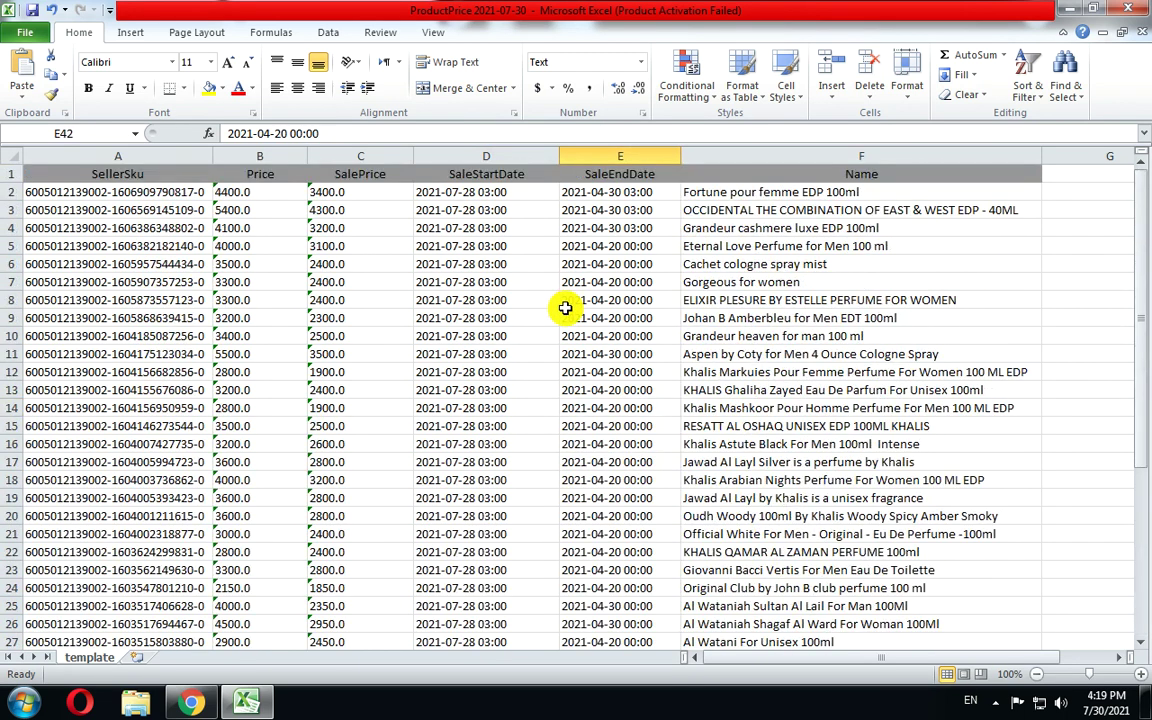
left_click(597, 190)
double_click(597, 190)
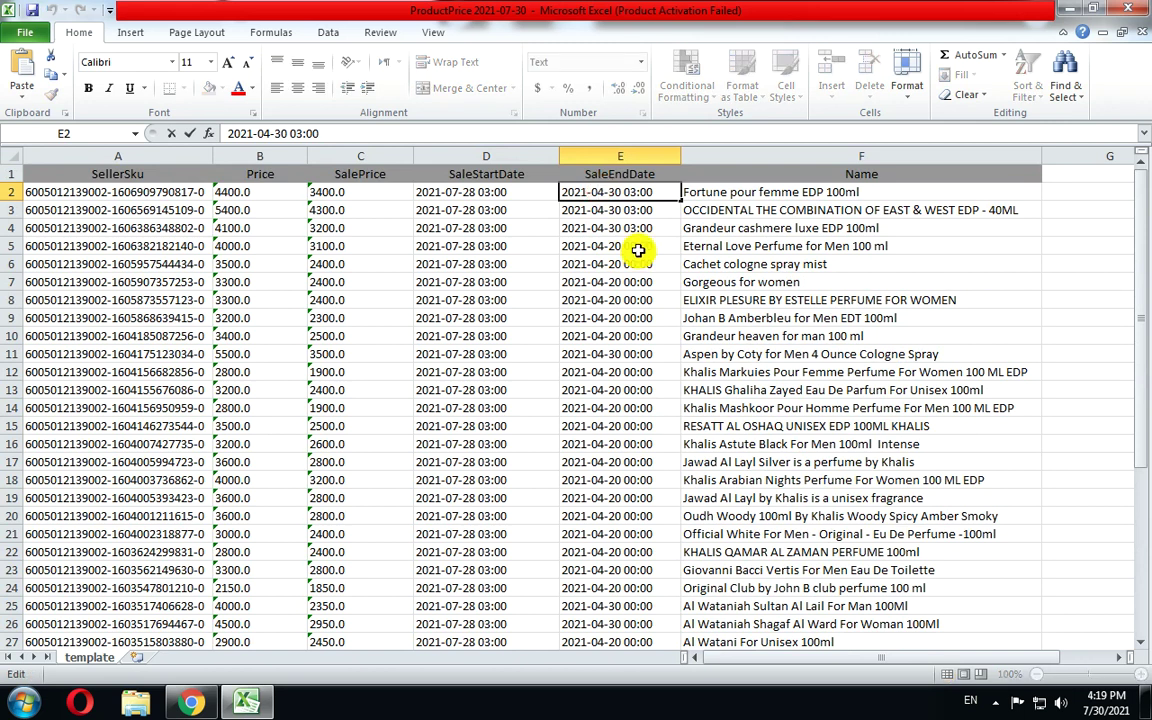
key("Delete")
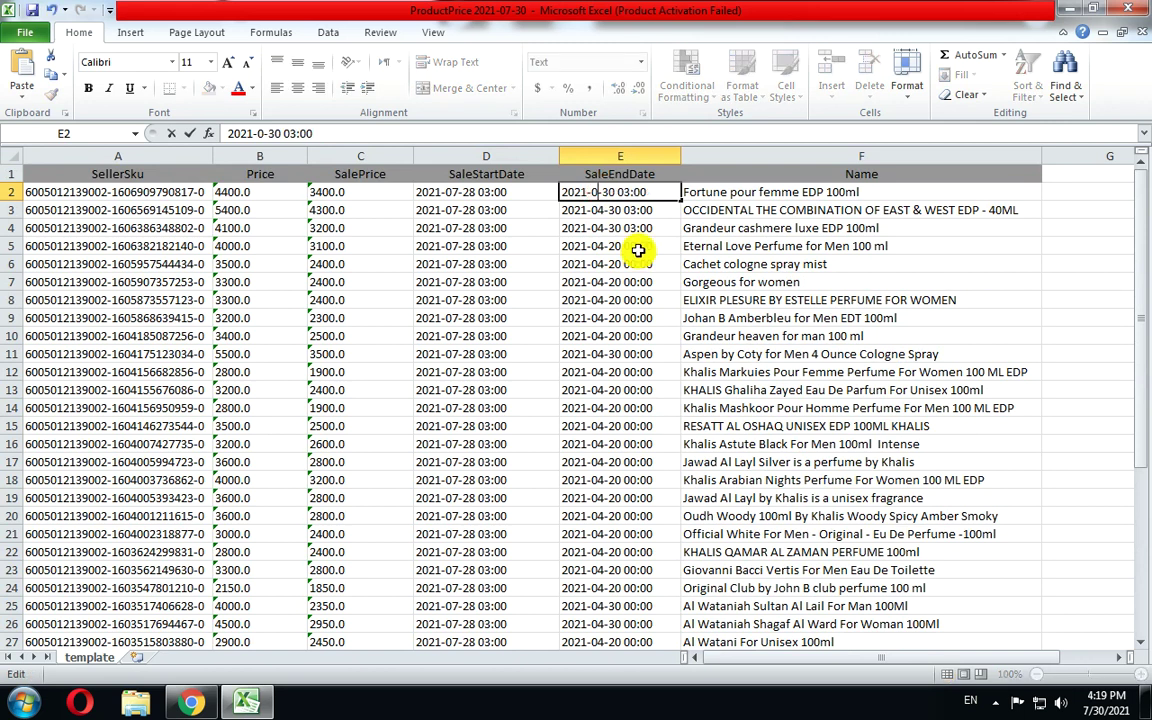
type("9")
key("Delete")
key("Delete")
type("25")
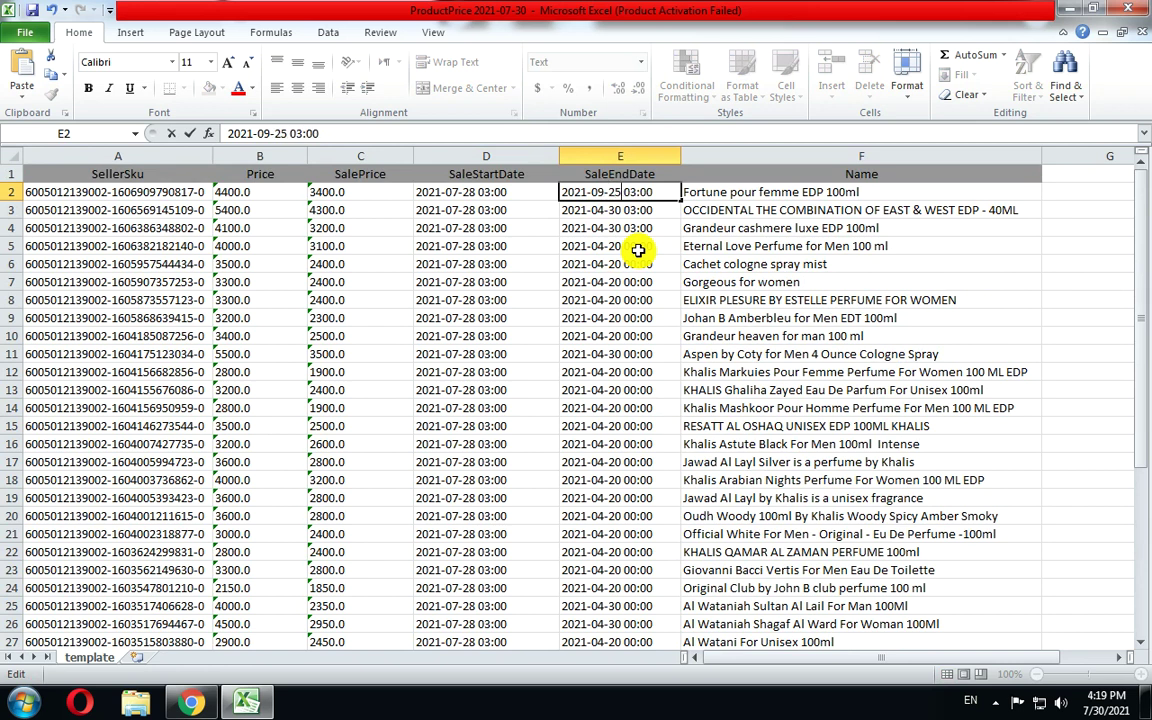
key("Return")
key("Up")
key("shift+Down")
key("shift+Down")
key("shift+Down")
key("shift+Down")
key("shift+Down")
key("shift+Down")
key("ctrl+d")
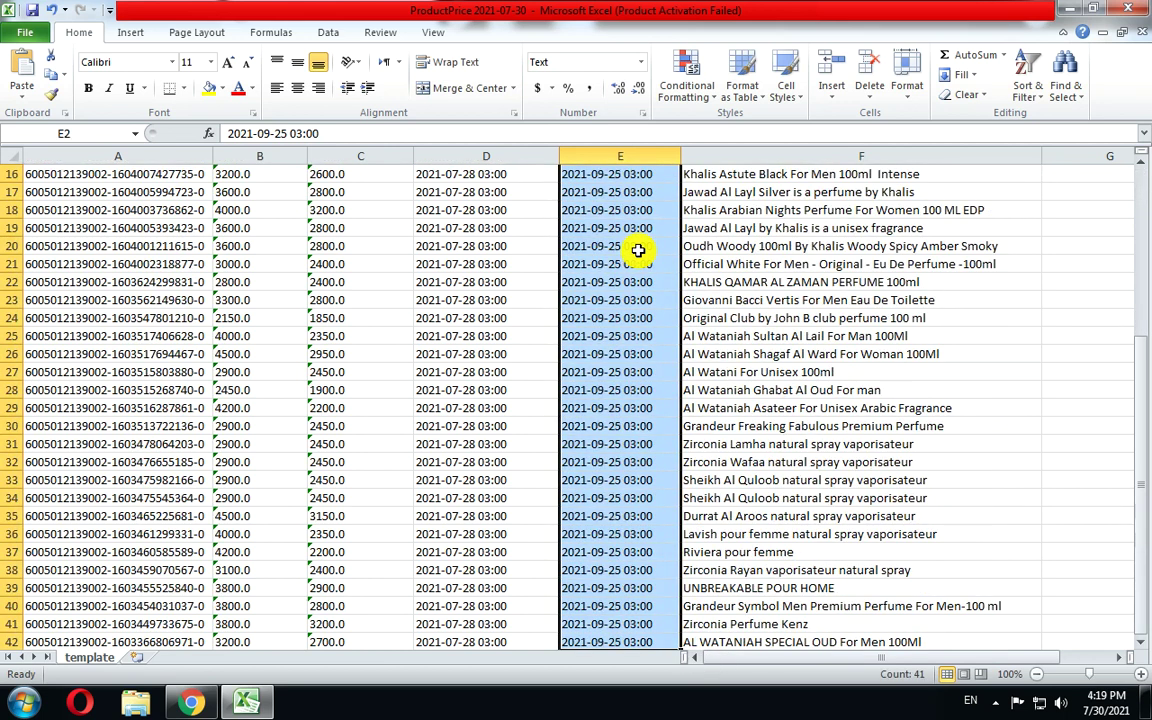
scroll(638, 250, "up", 5)
left_click(612, 316)
left_click(503, 244)
left_click(503, 243)
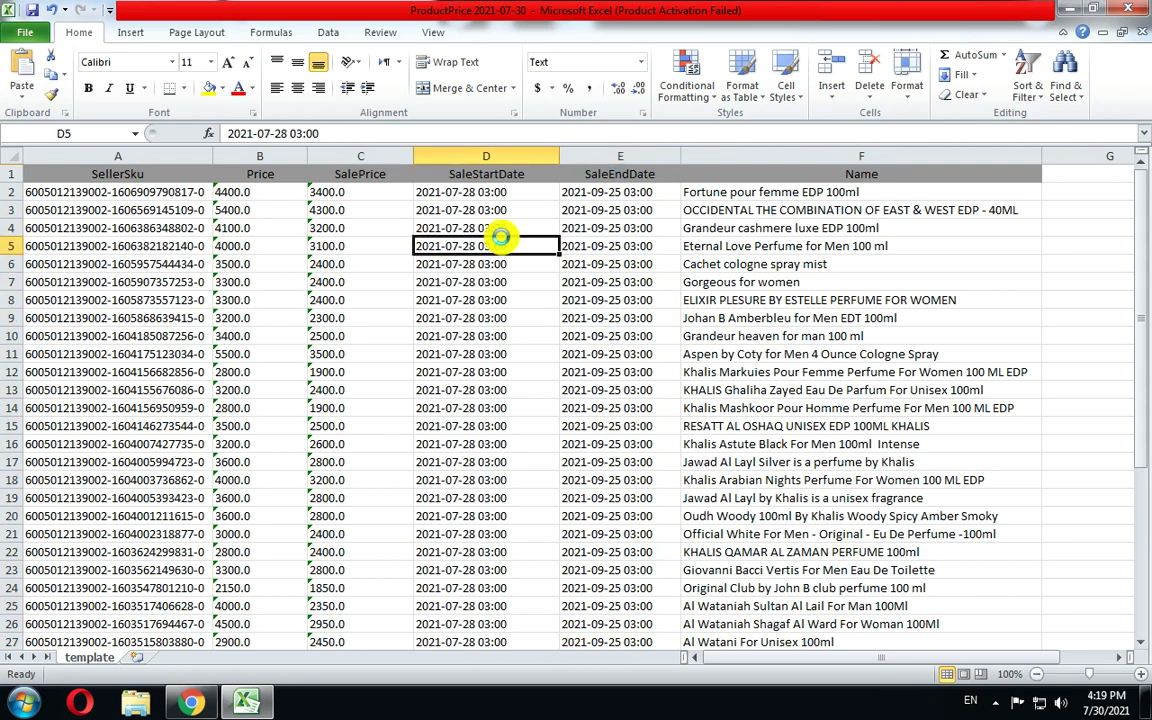
left_click(500, 237)
Back in Seller Center, open the Fortune pour femme listing and note its 4,400 price.
left_click(1070, 10)
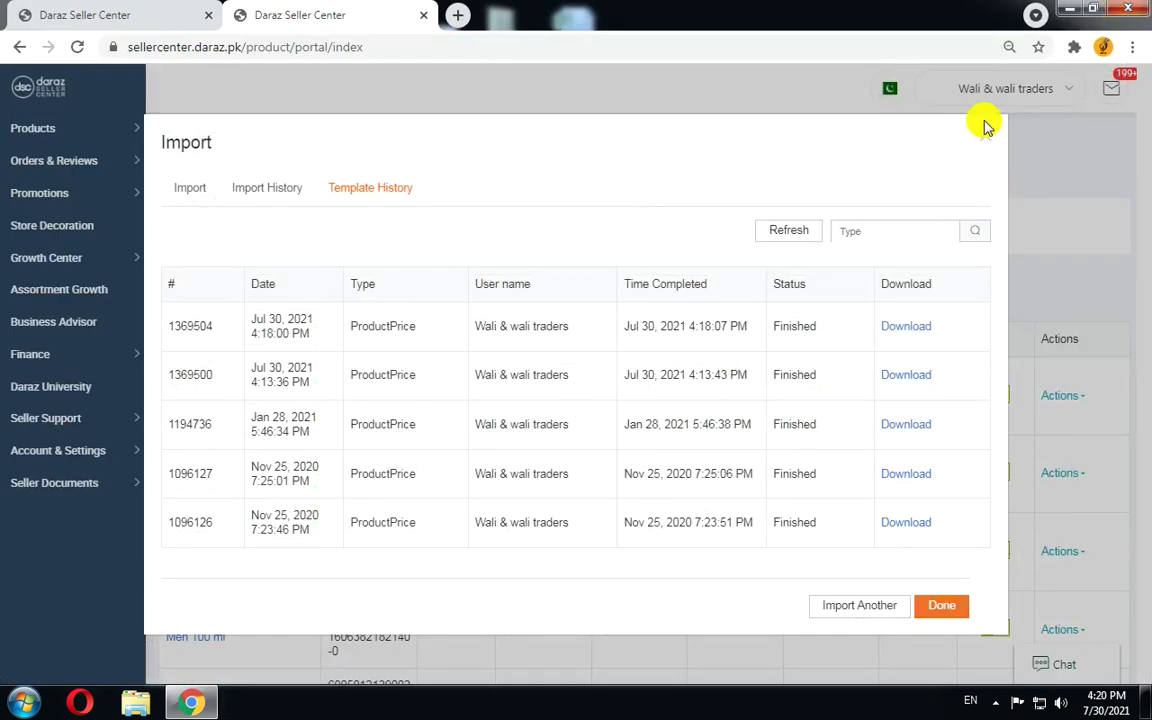
left_click(985, 137)
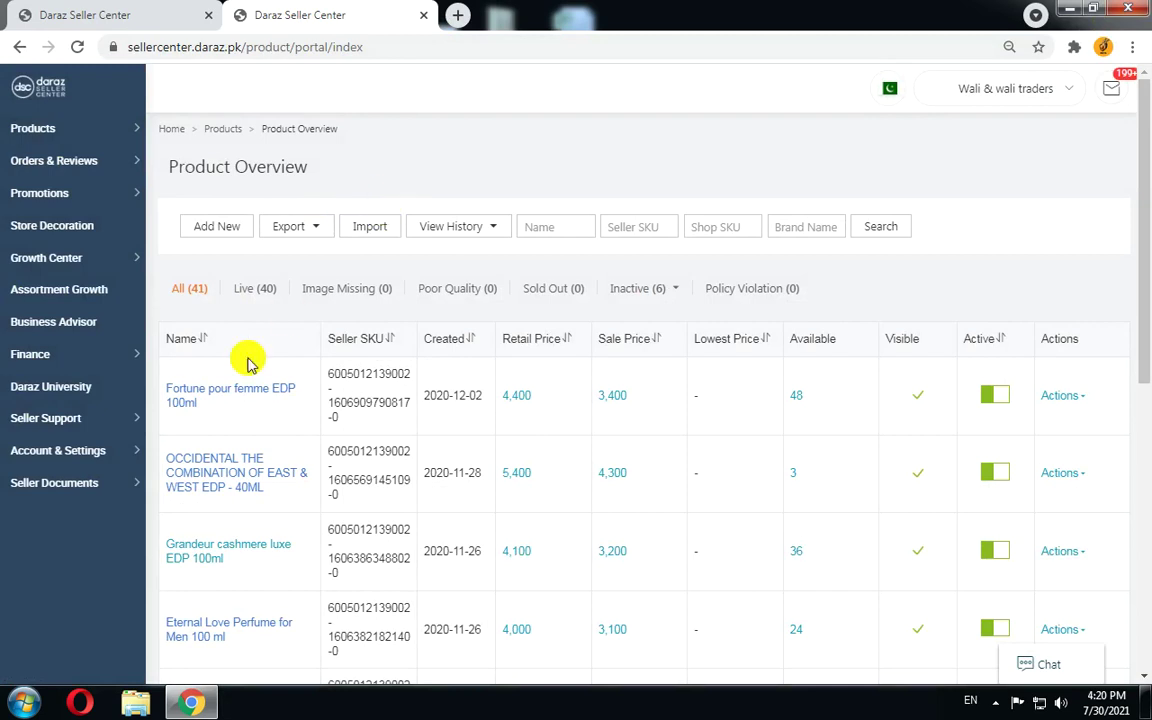
middle_click(224, 392)
left_click(553, 12)
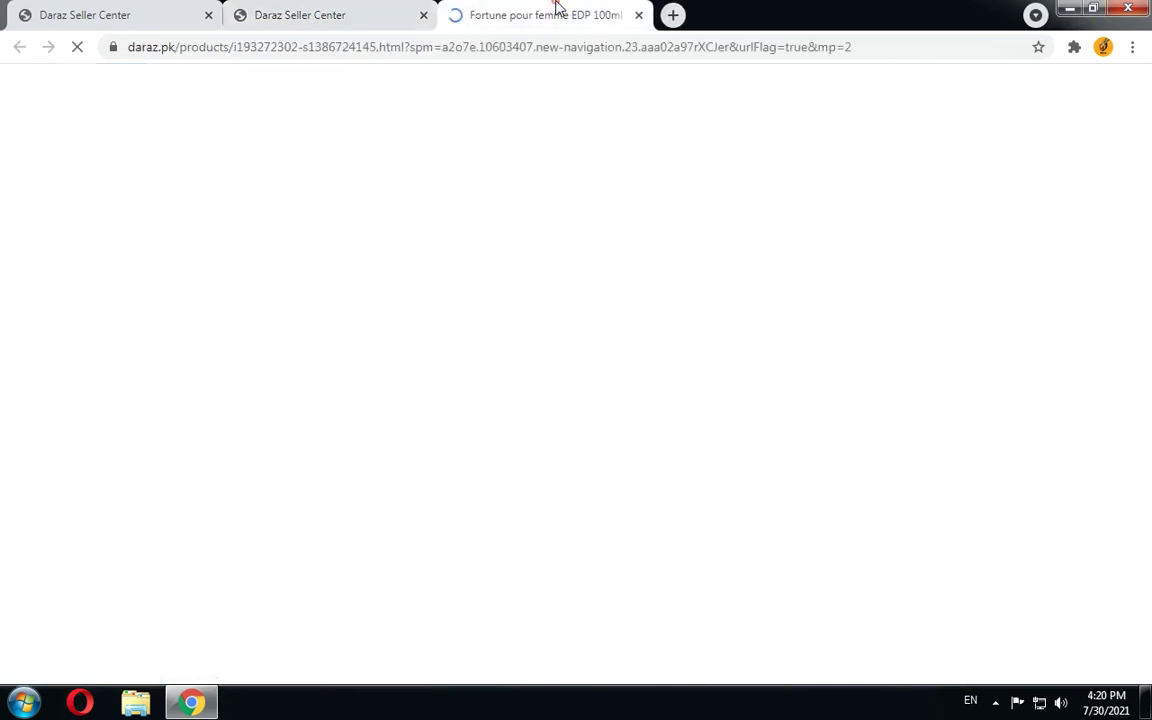
left_click_drag(403, 378, 548, 380)
left_click(548, 380)
left_click(297, 8)
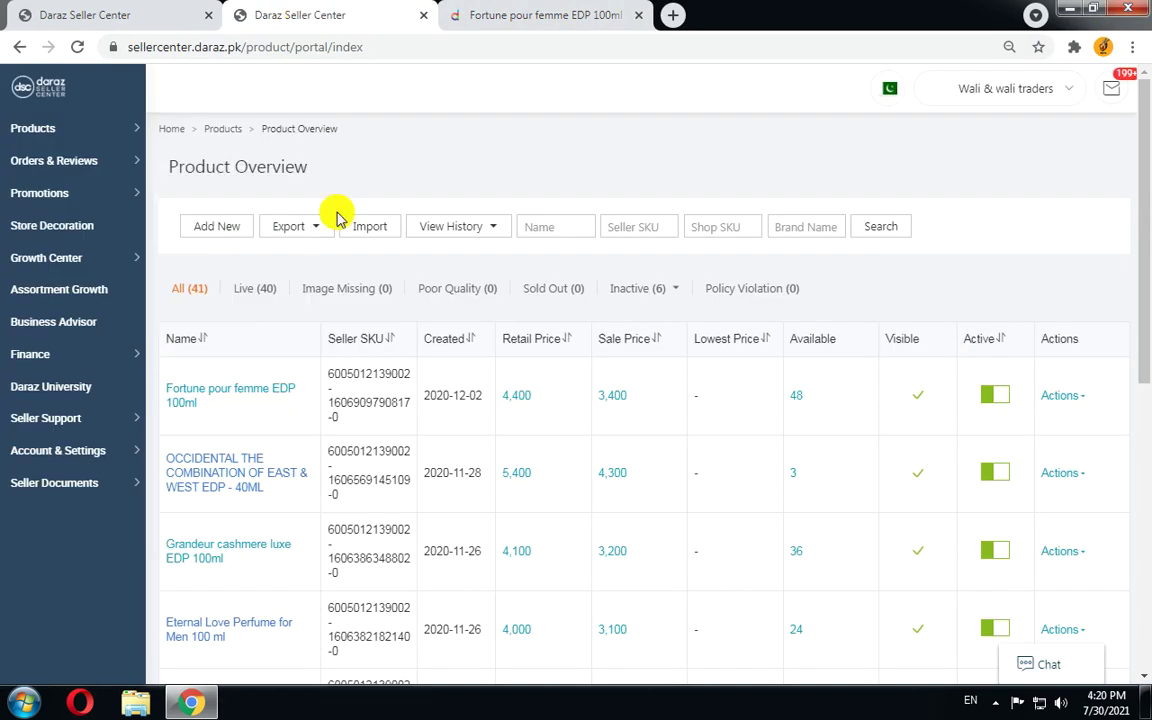
Open the product Import dialog and set Import Mode to Update Price.
left_click(365, 229)
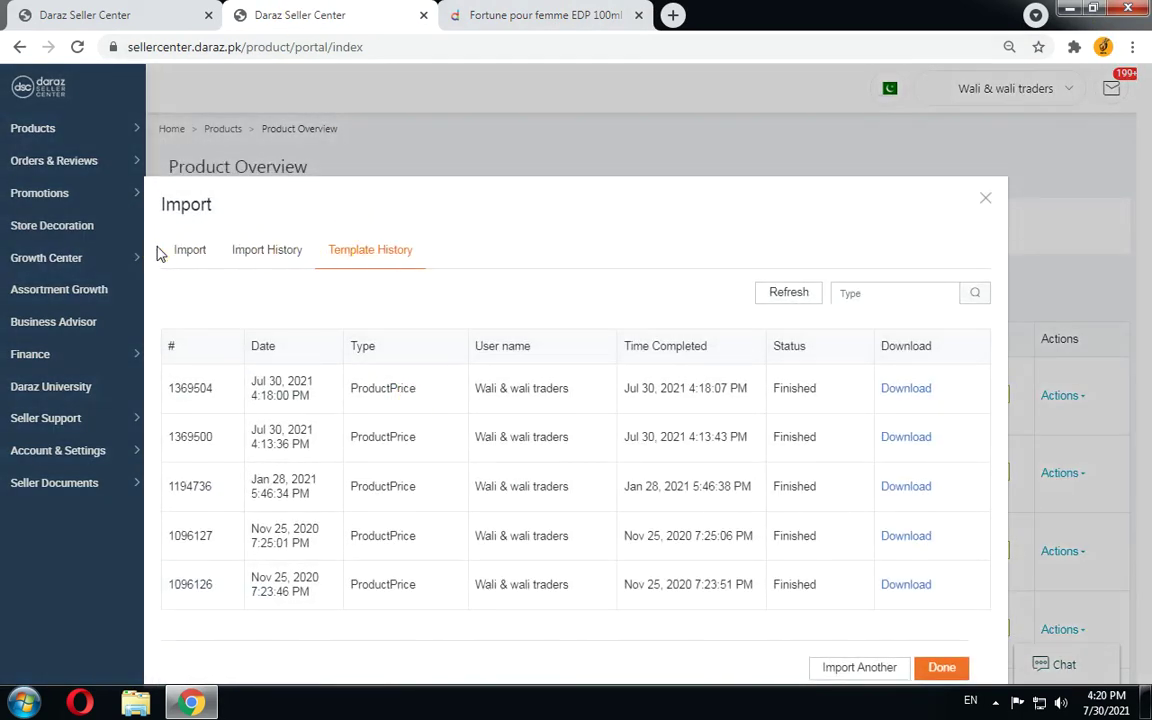
left_click(186, 250)
left_click(492, 314)
left_click(455, 370)
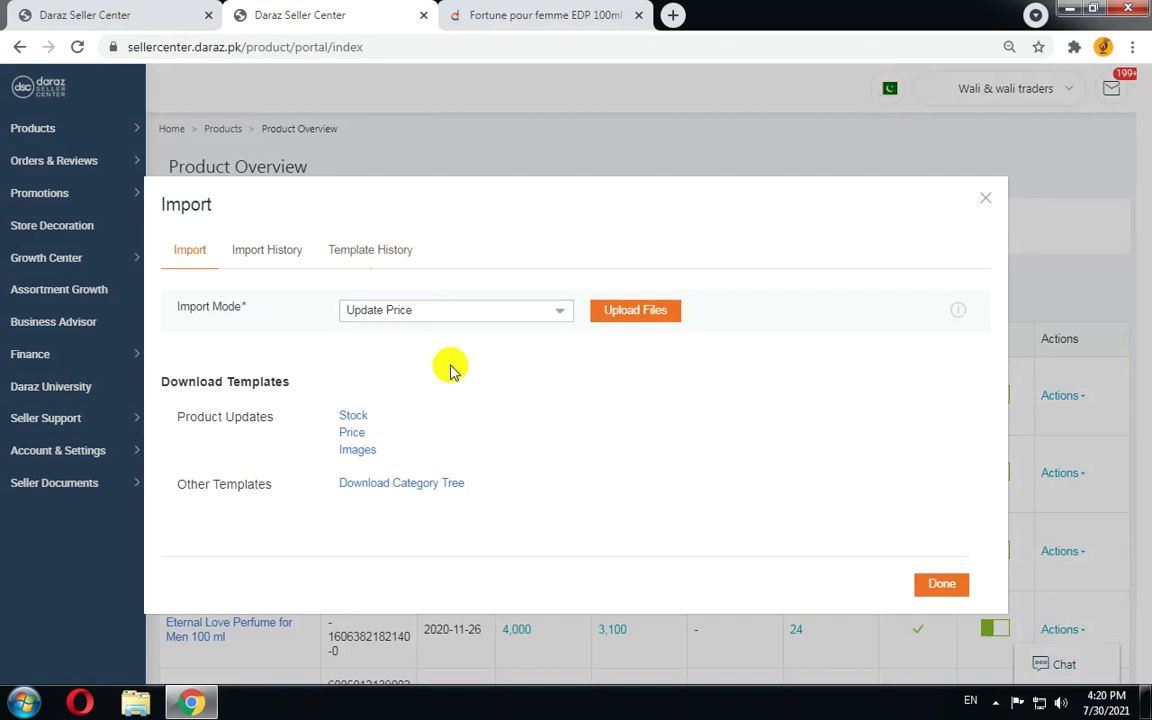
Upload ProductPrice 2021-07-30.xlsx from the Desktop as the price import file.
left_click(621, 325)
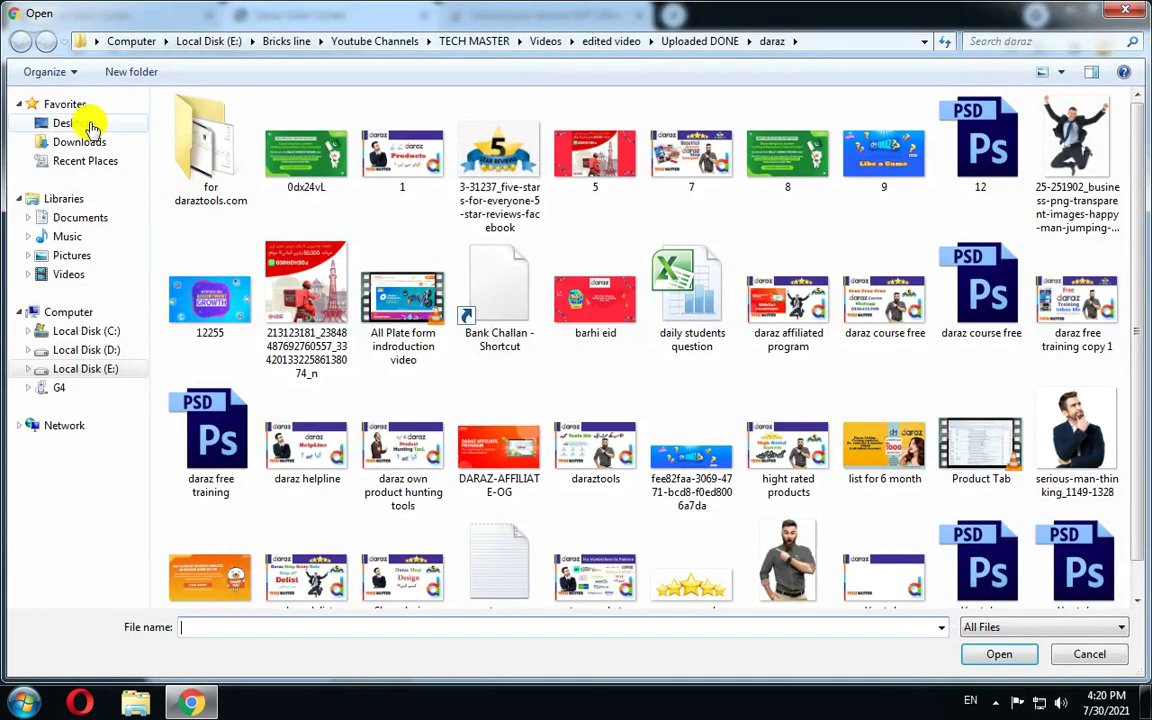
left_click(86, 122)
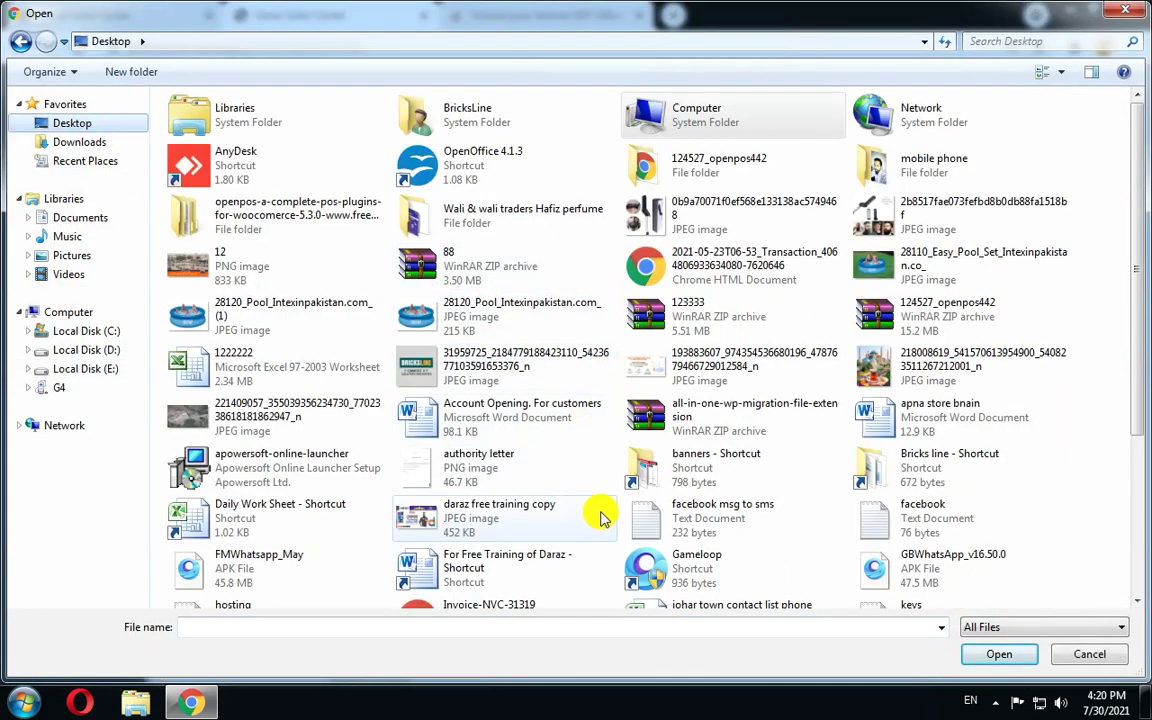
left_click(935, 425)
scroll(908, 505, "down", 2)
scroll(908, 508, "down", 2)
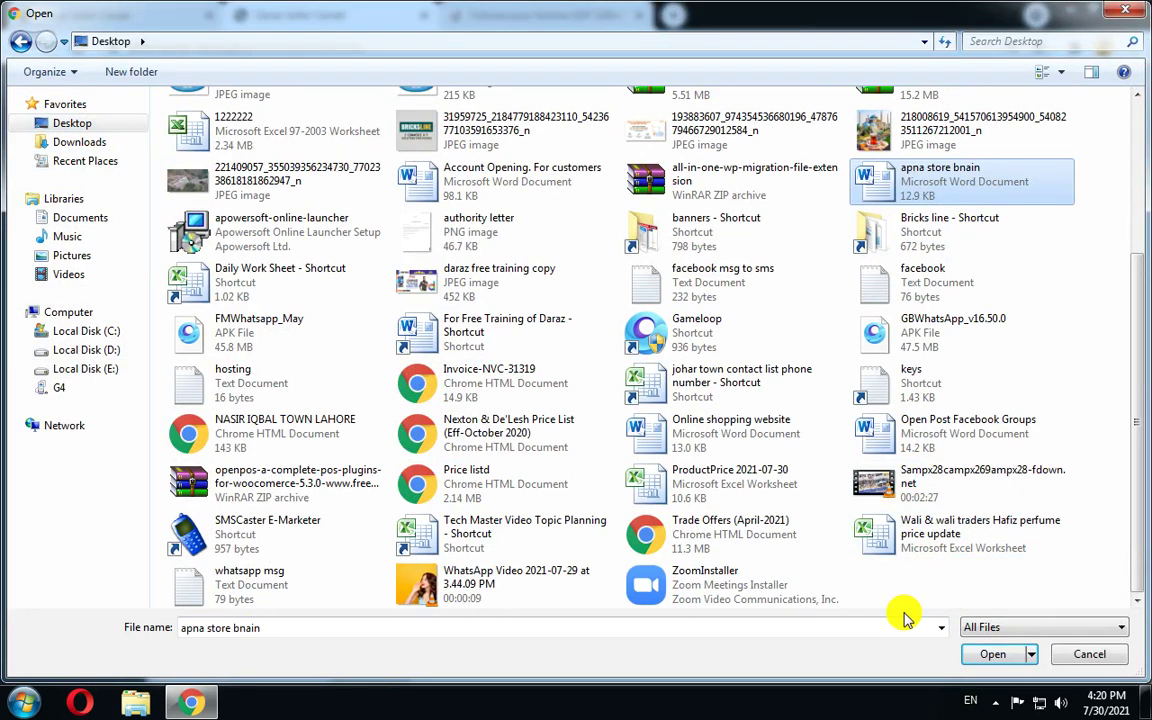
left_click(717, 490)
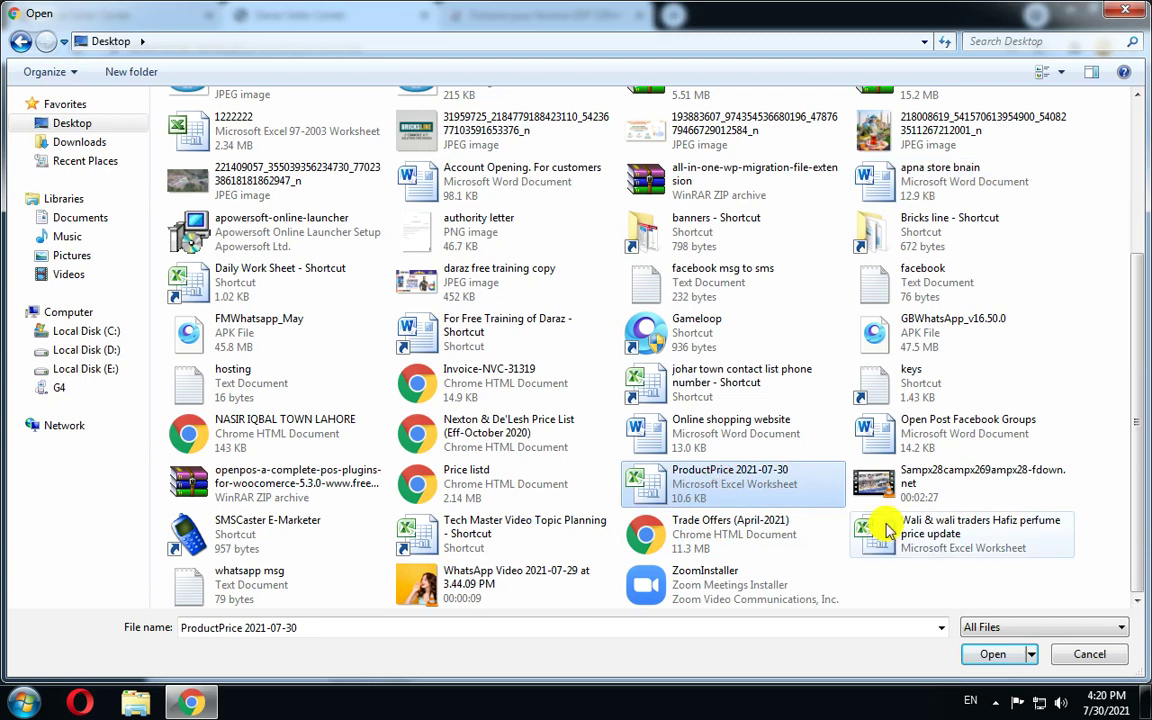
left_click(993, 662)
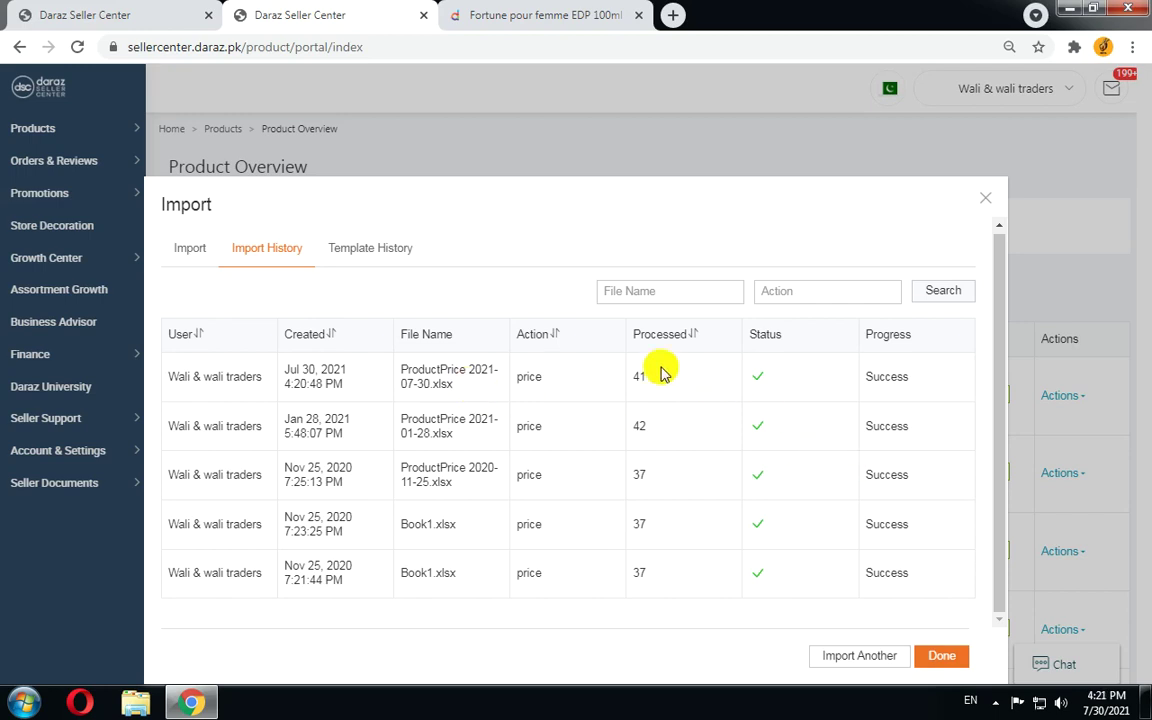
left_click_drag(633, 378, 651, 386)
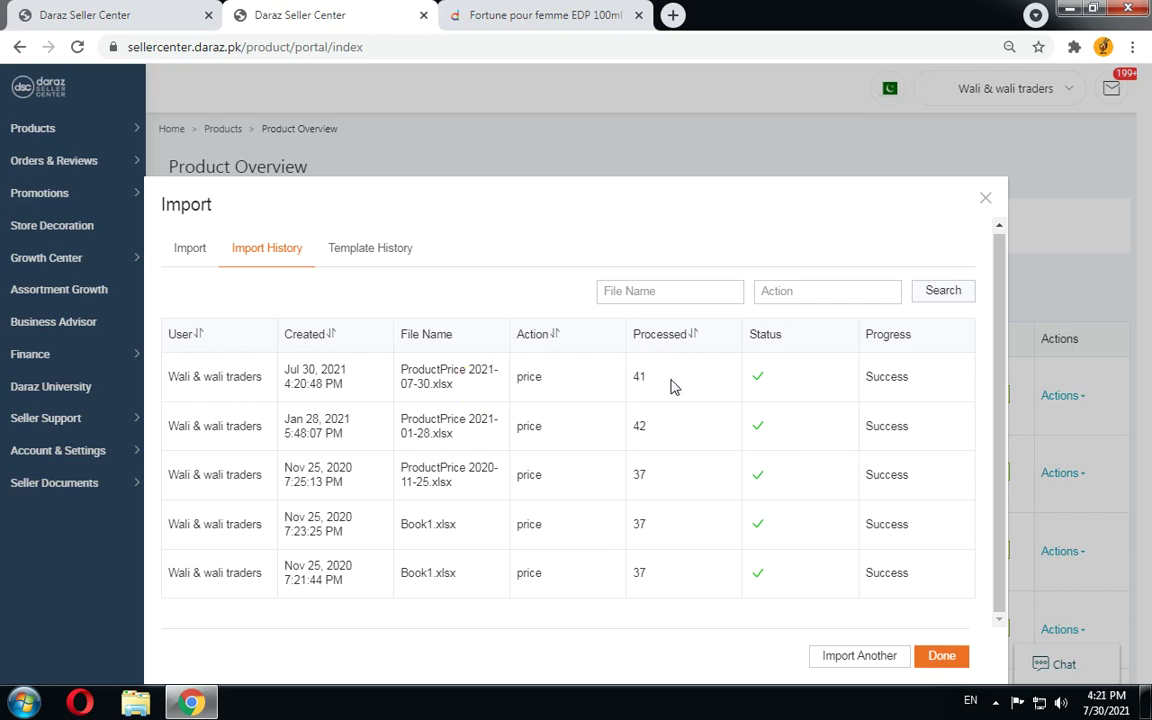
mouse_move(870, 377)
left_mouse_down()
mouse_move(901, 381)
mouse_move(869, 378)
left_mouse_up()
left_click(761, 386)
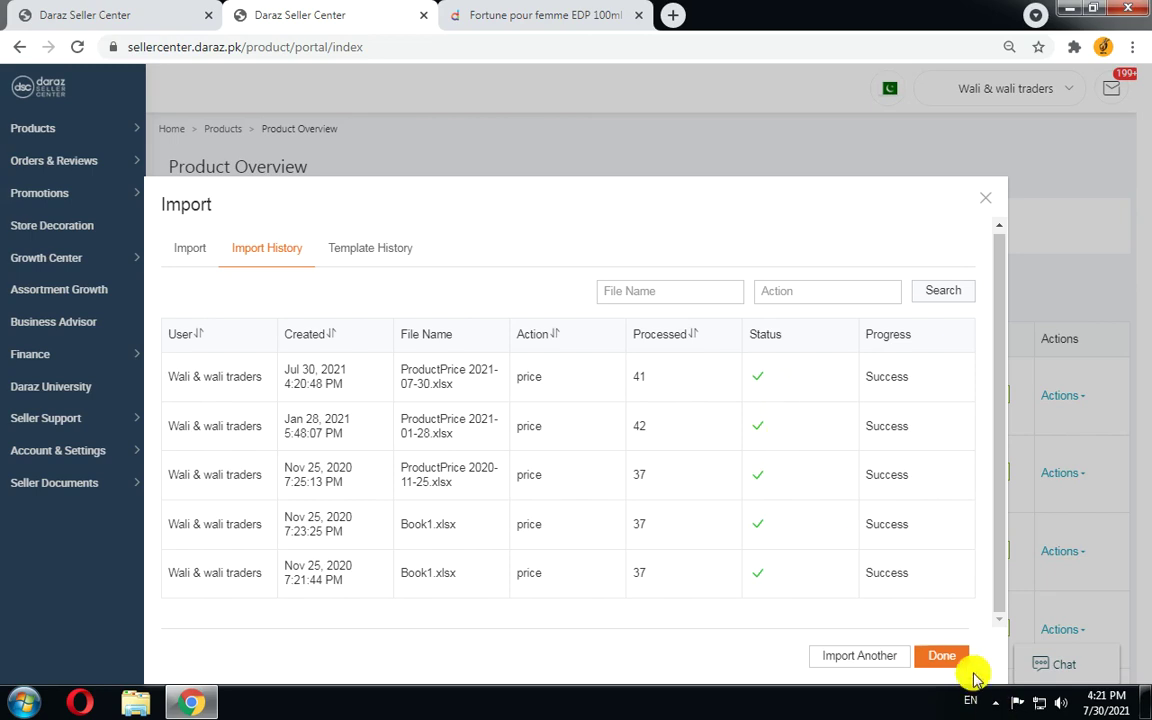
left_click(962, 659)
Reload the Fortune pour femme storefront page to confirm its new Rs. 3,400 price.
left_click(450, 14)
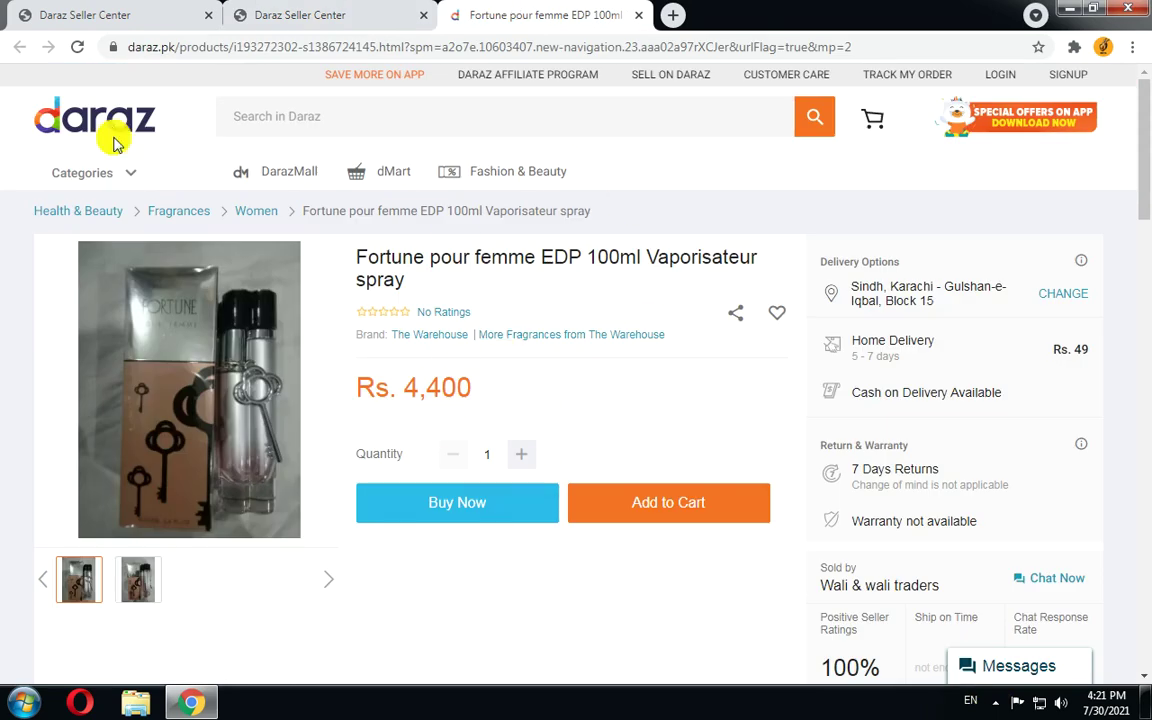
left_click(78, 48)
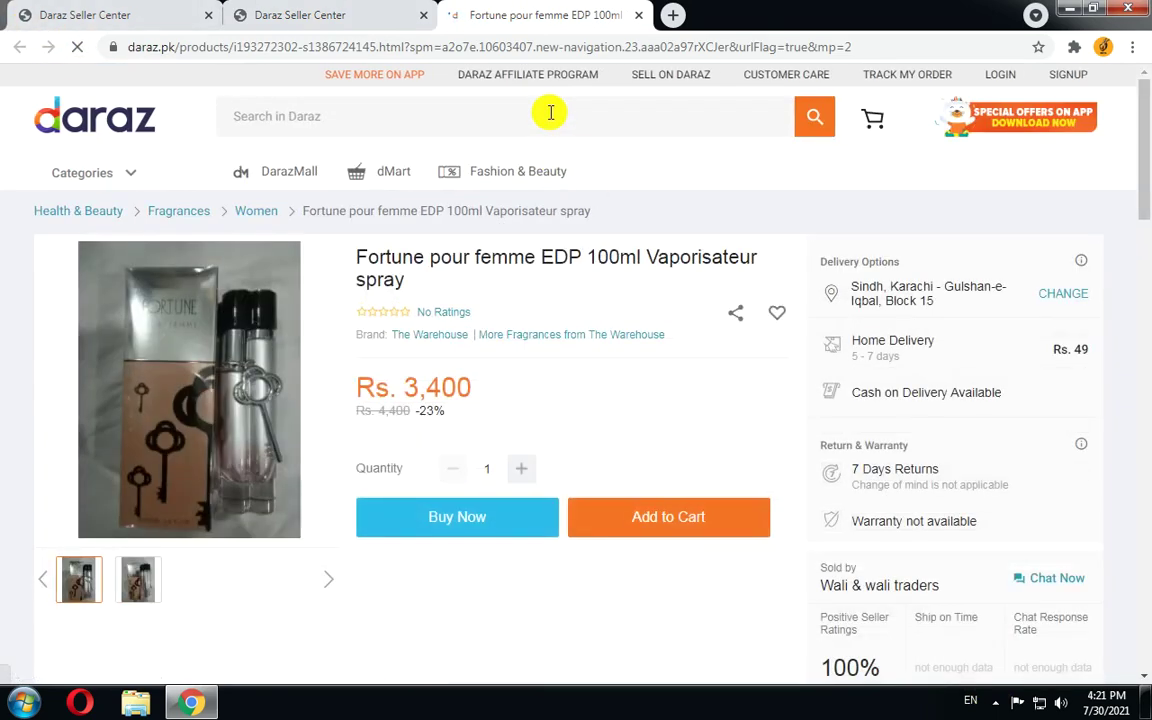
scroll(477, 408, "down", 4)
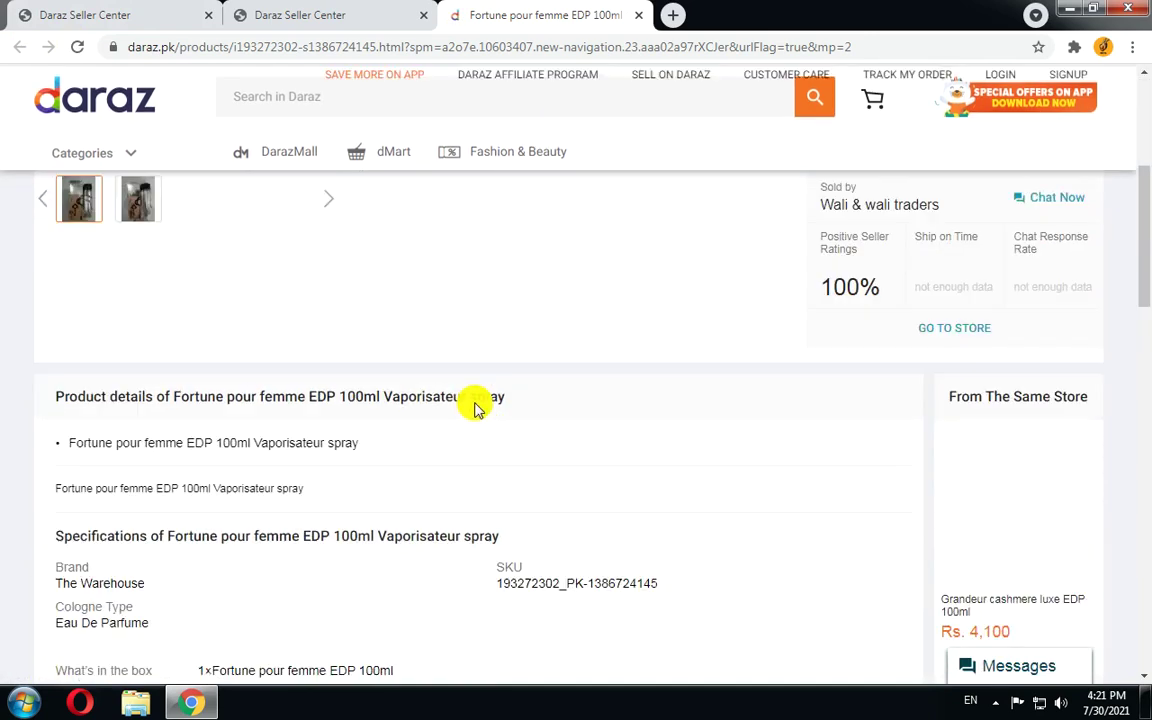
scroll(470, 400, "up", 4)
Open the ELIXIR listing's storefront page and check its Rs. 2,400 sale price.
key("ctrl+shift+Tab")
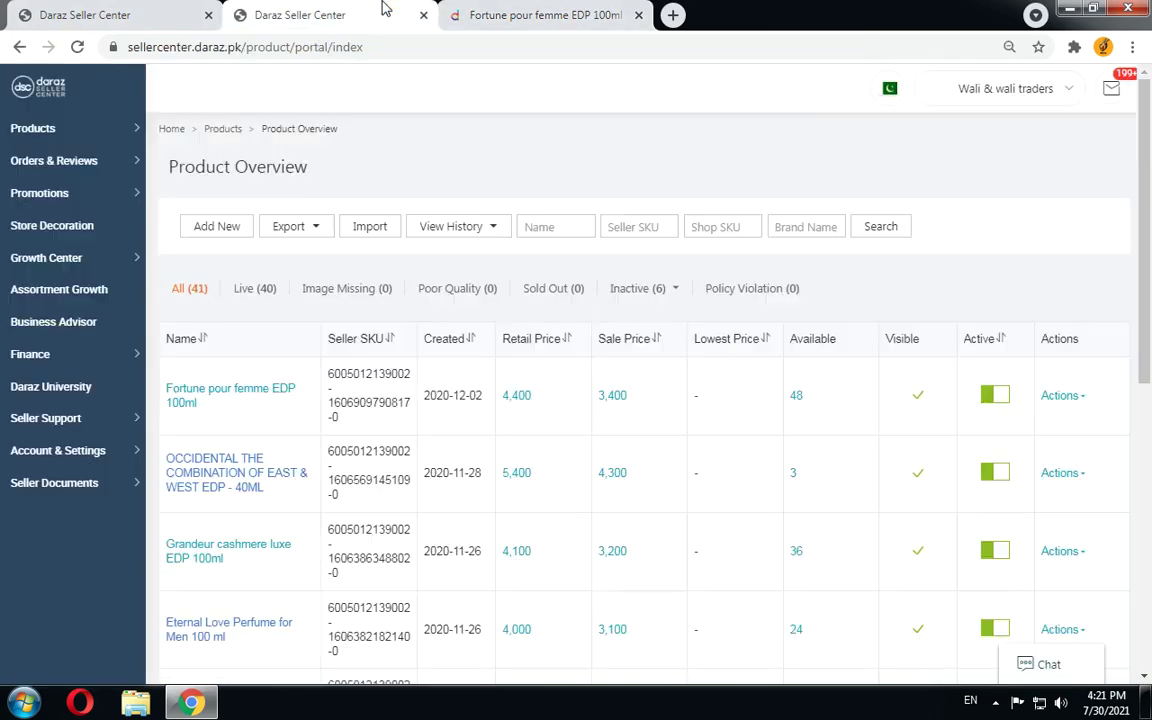
scroll(270, 540, "down", 5)
middle_click(243, 427)
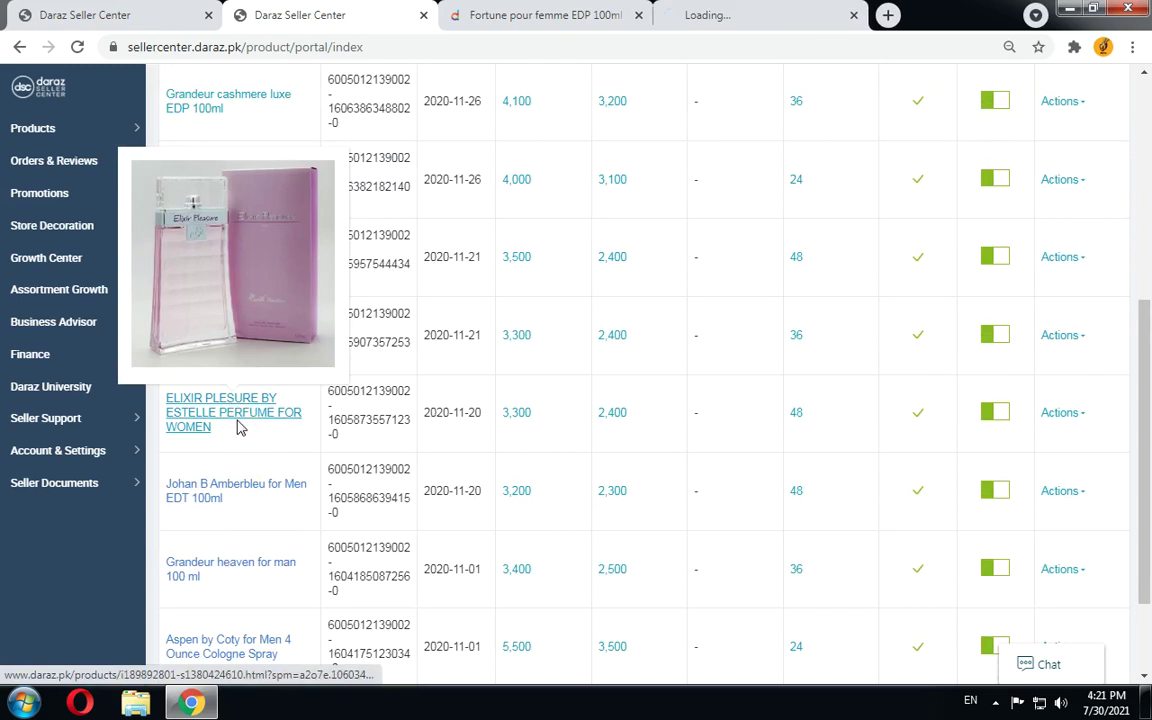
left_click(697, 14)
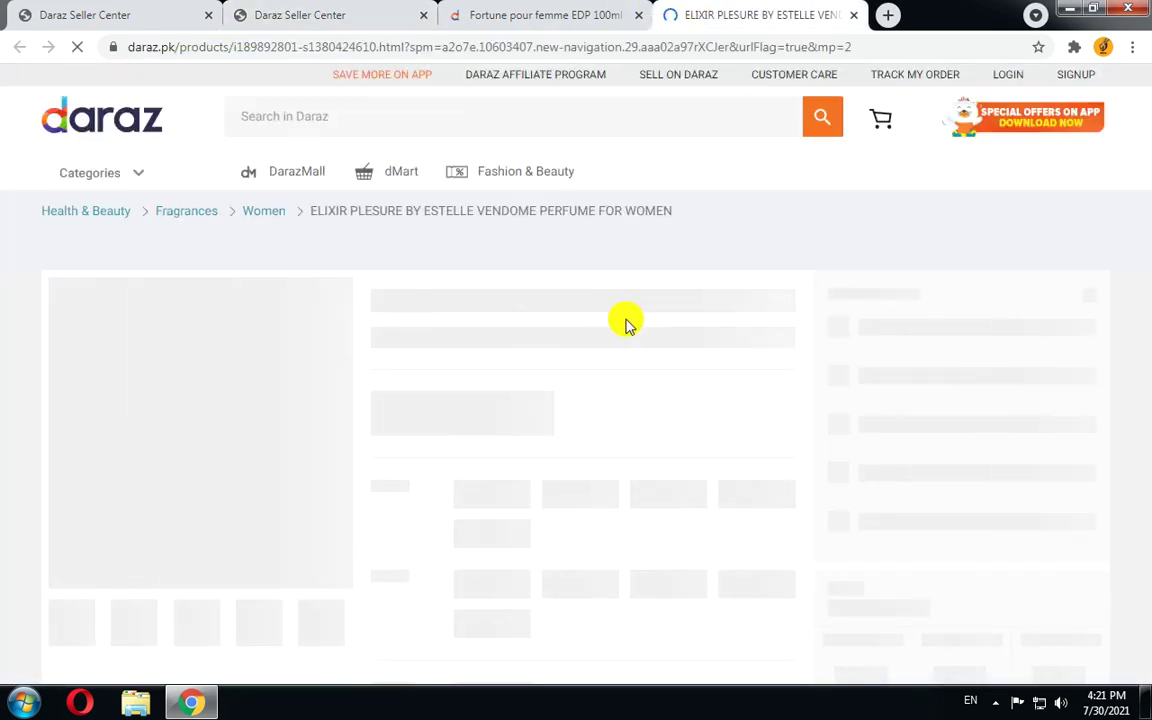
left_click_drag(404, 385, 474, 388)
left_click(548, 390)
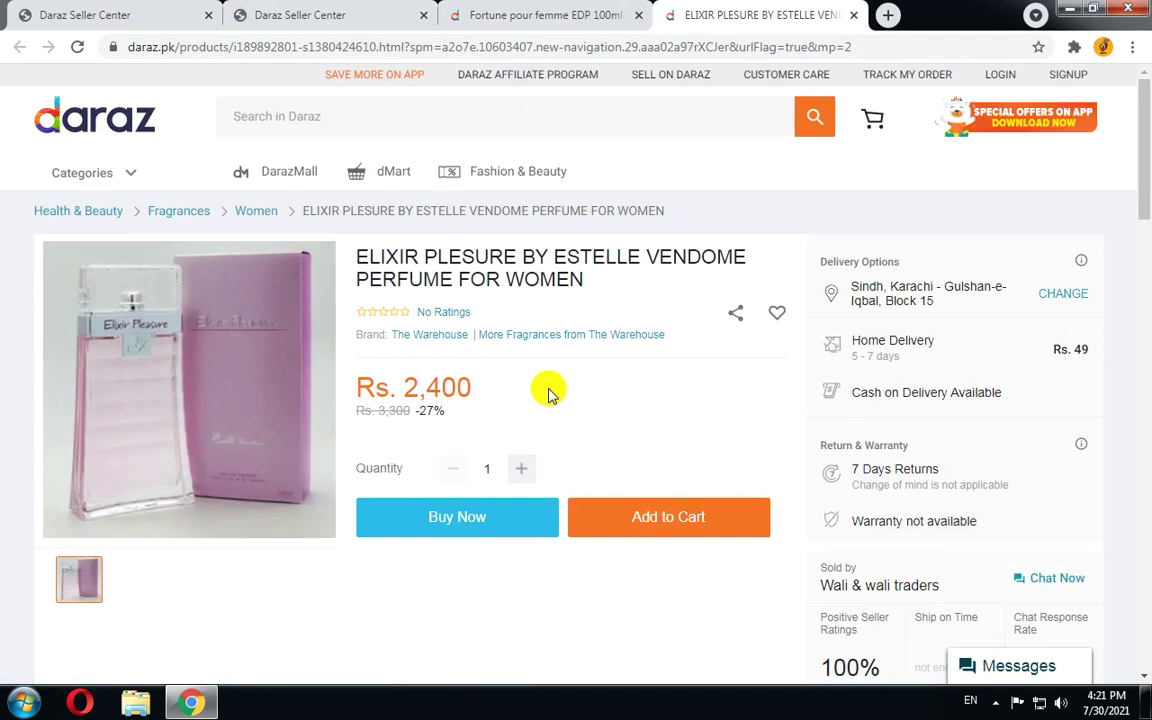
Compare the Fortune and ELIXIR product pages, then close both storefront tabs.
left_click(538, 12)
left_click(750, 12)
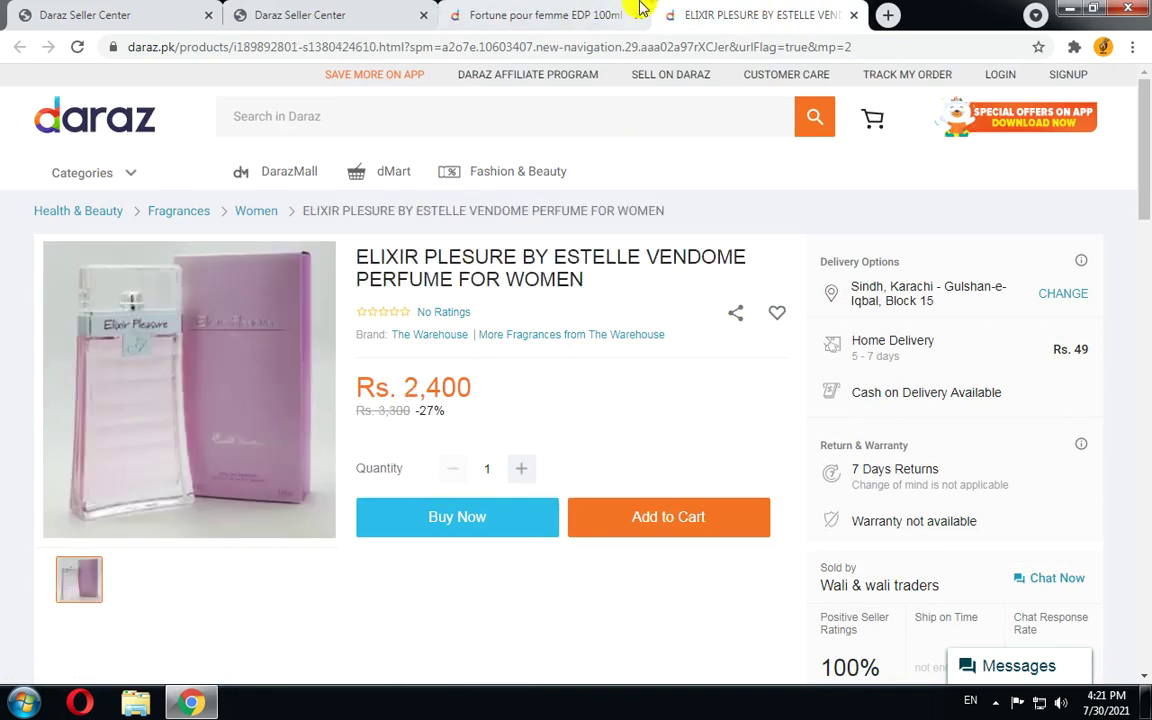
left_click(641, 10)
left_click(662, 12)
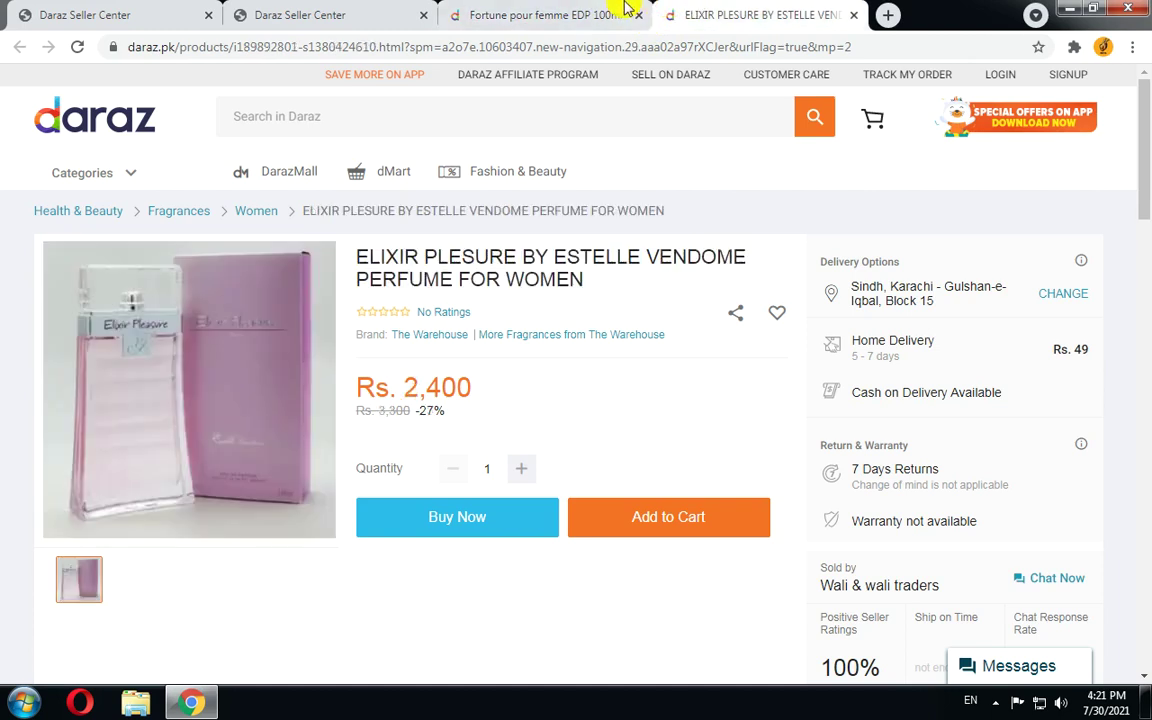
left_click(628, 8)
left_click(638, 15)
left_click(632, 15)
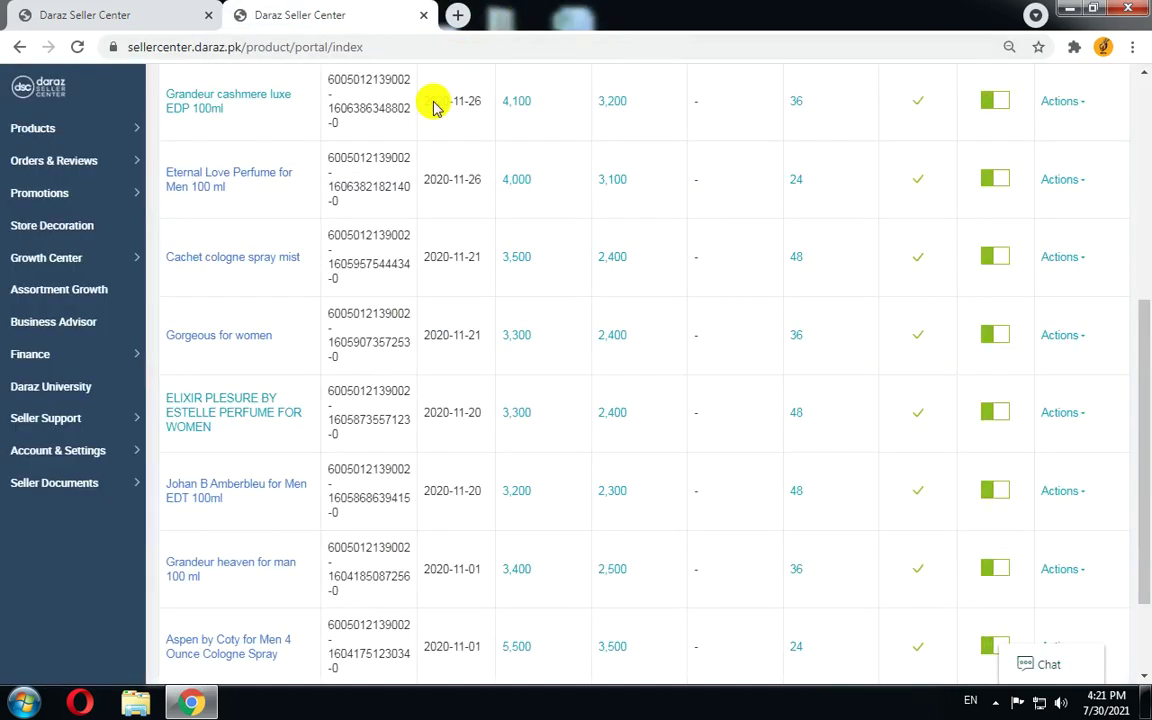
scroll(453, 311, "up", 1)
scroll(447, 316, "down", 3)
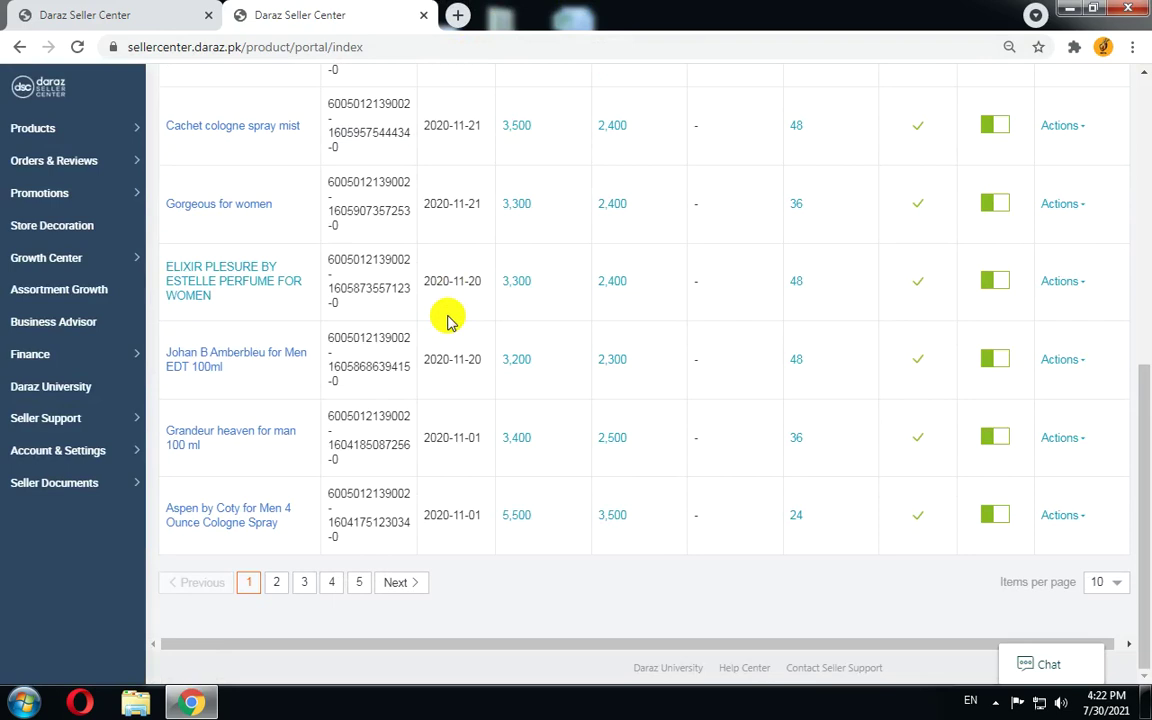
scroll(447, 320, "up", 7)
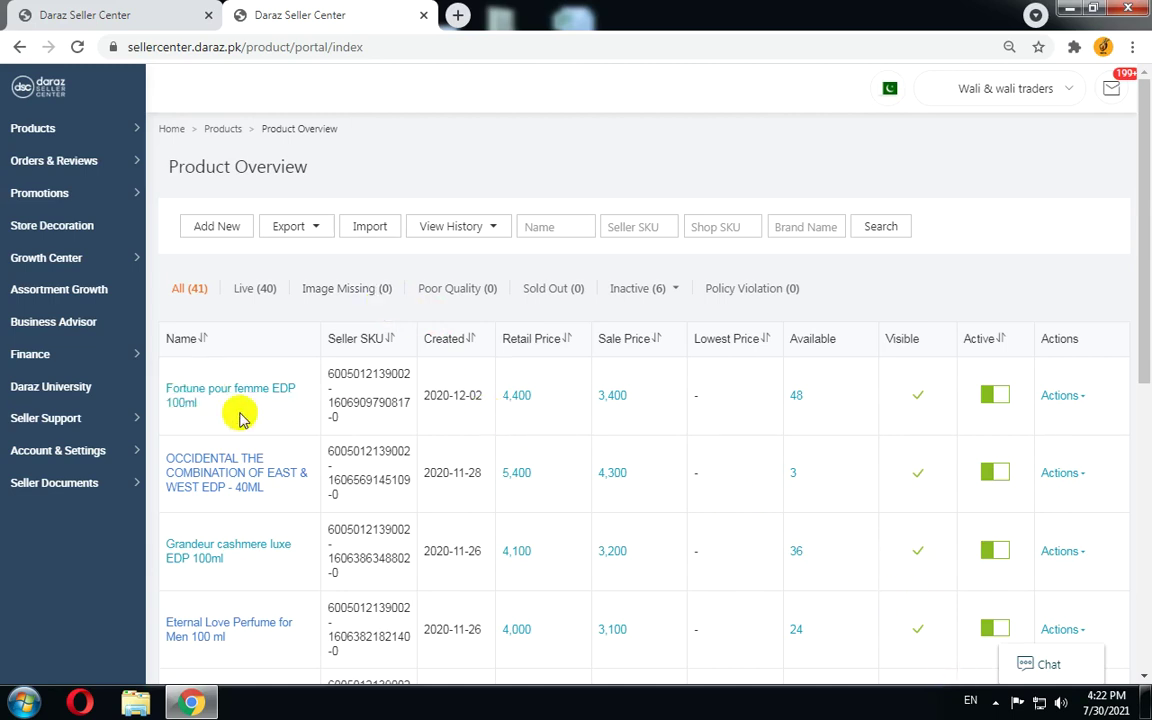
scroll(400, 535, "down", 6)
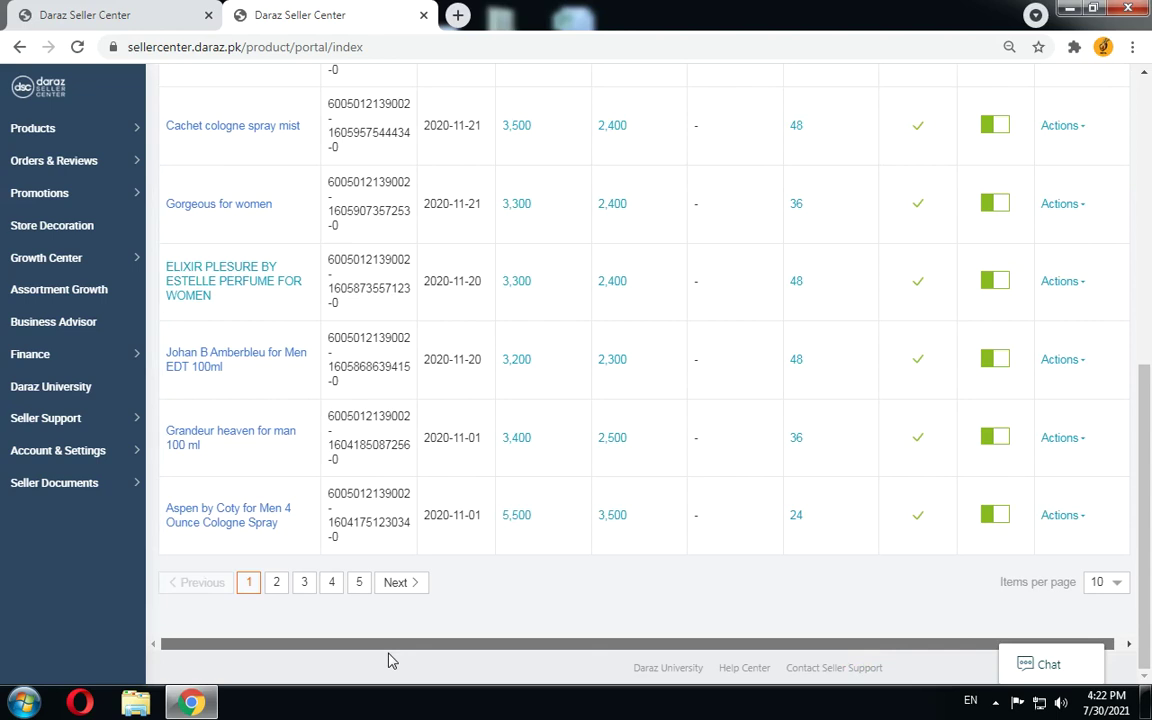
scroll(315, 314, "up", 6)
left_click(428, 182)
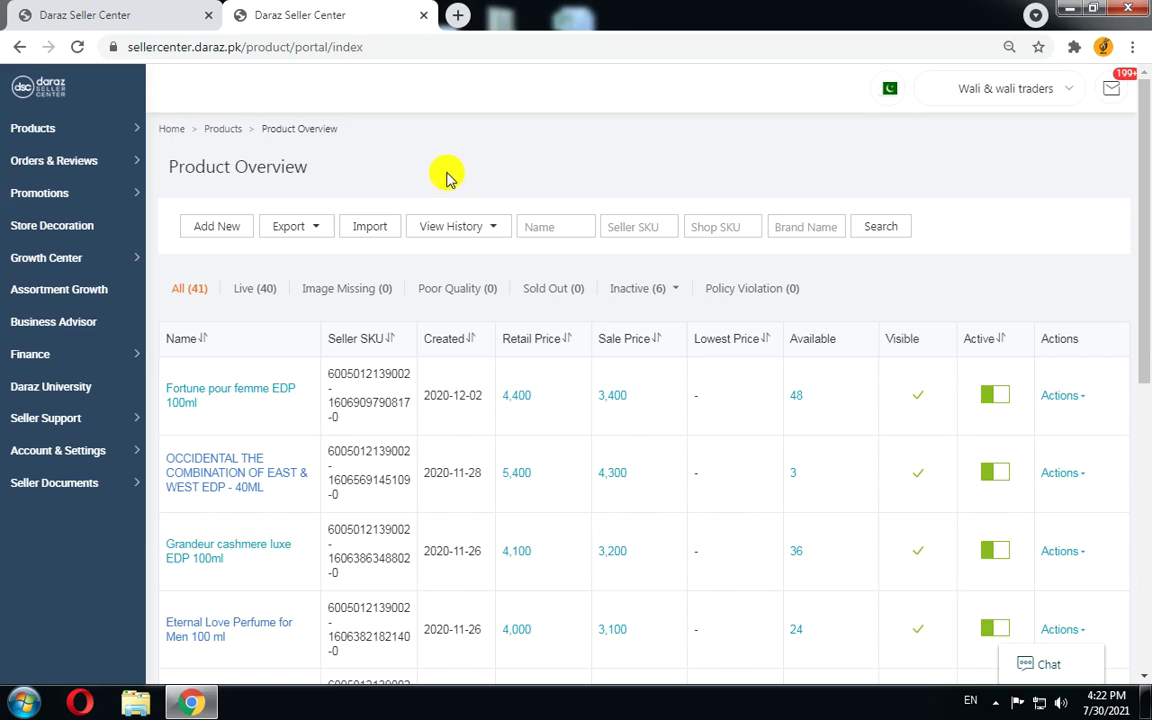
left_click_drag(314, 170, 172, 187)
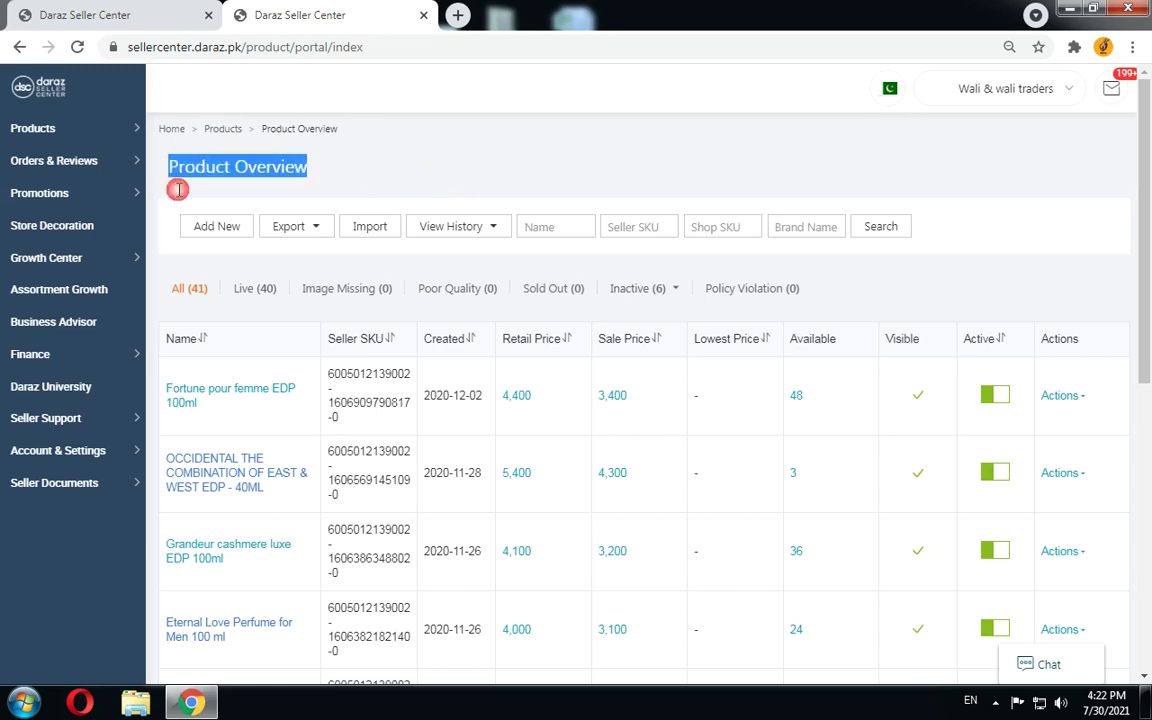
left_click(170, 165)
double_click(190, 167)
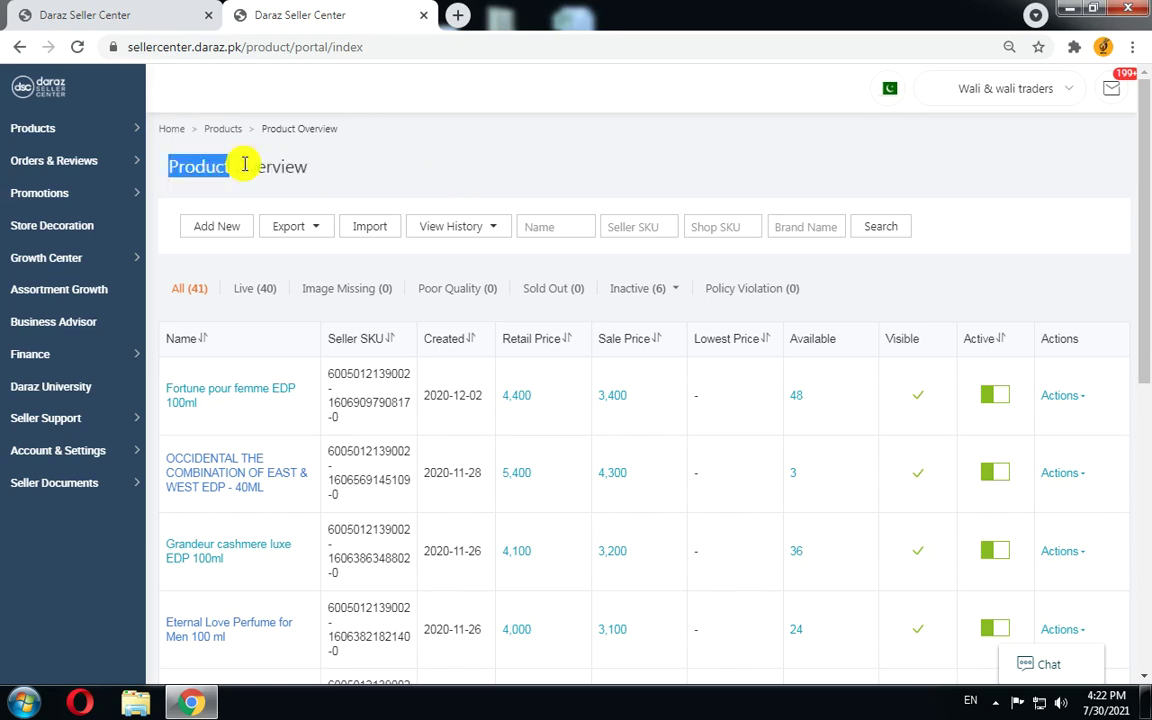
left_click_drag(236, 171, 309, 175)
left_click(343, 183)
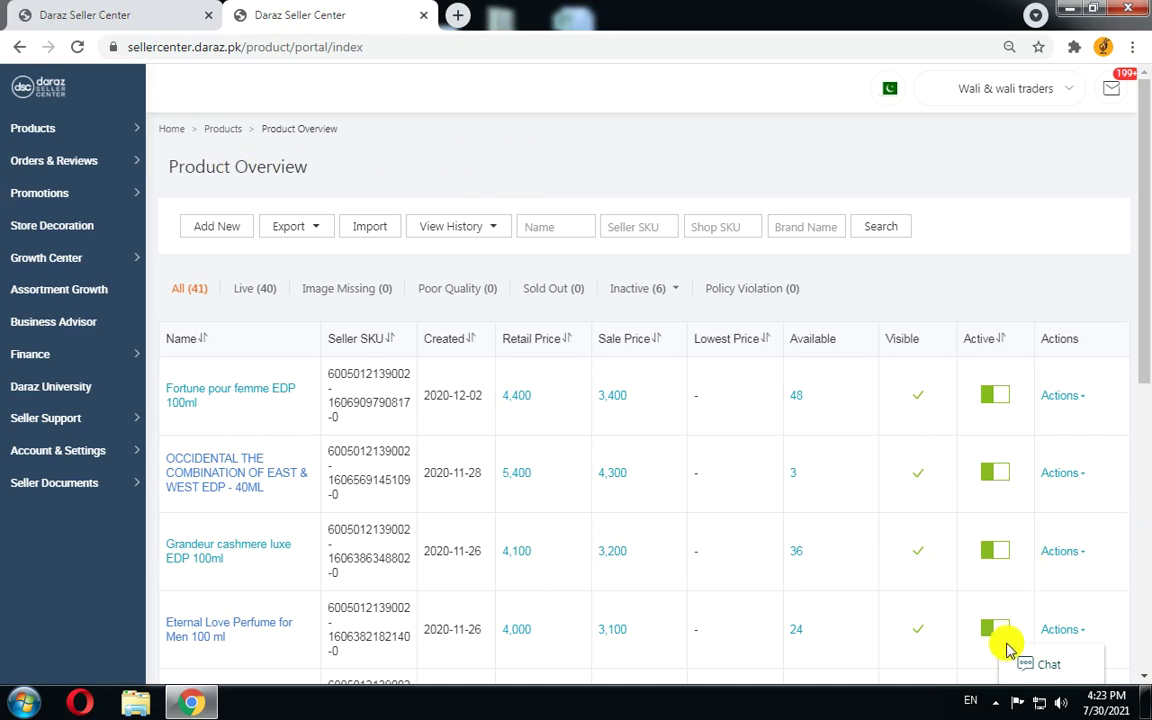
left_click(995, 702)
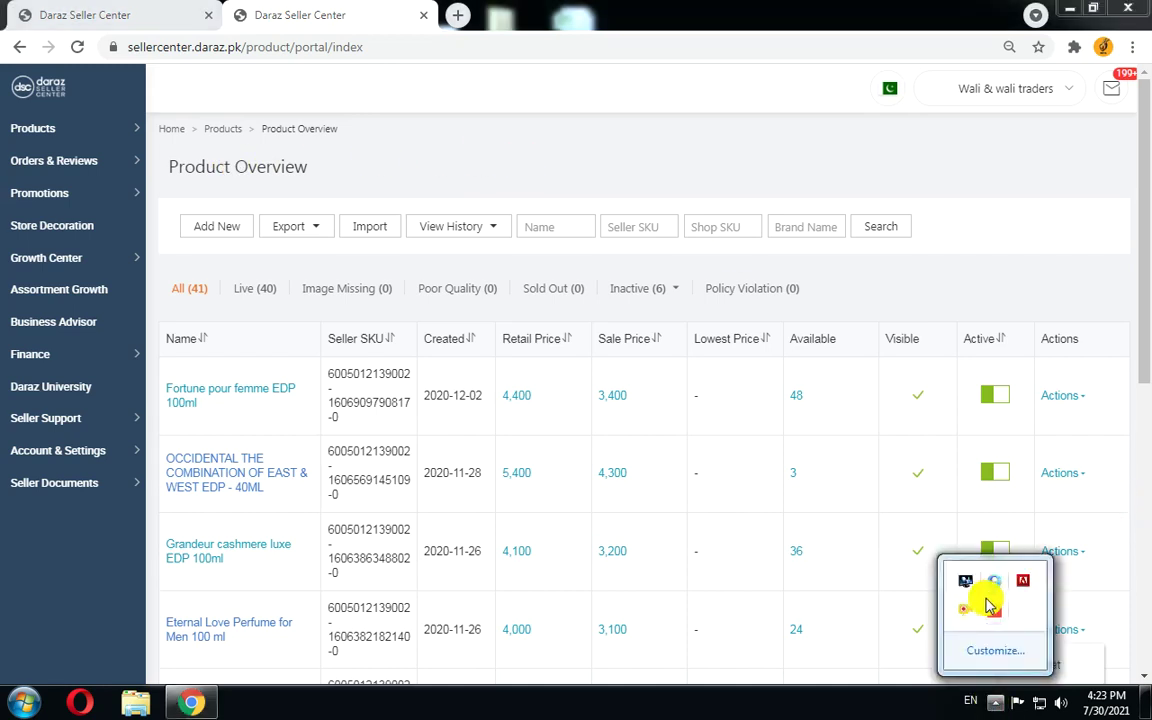
right_click(980, 612)
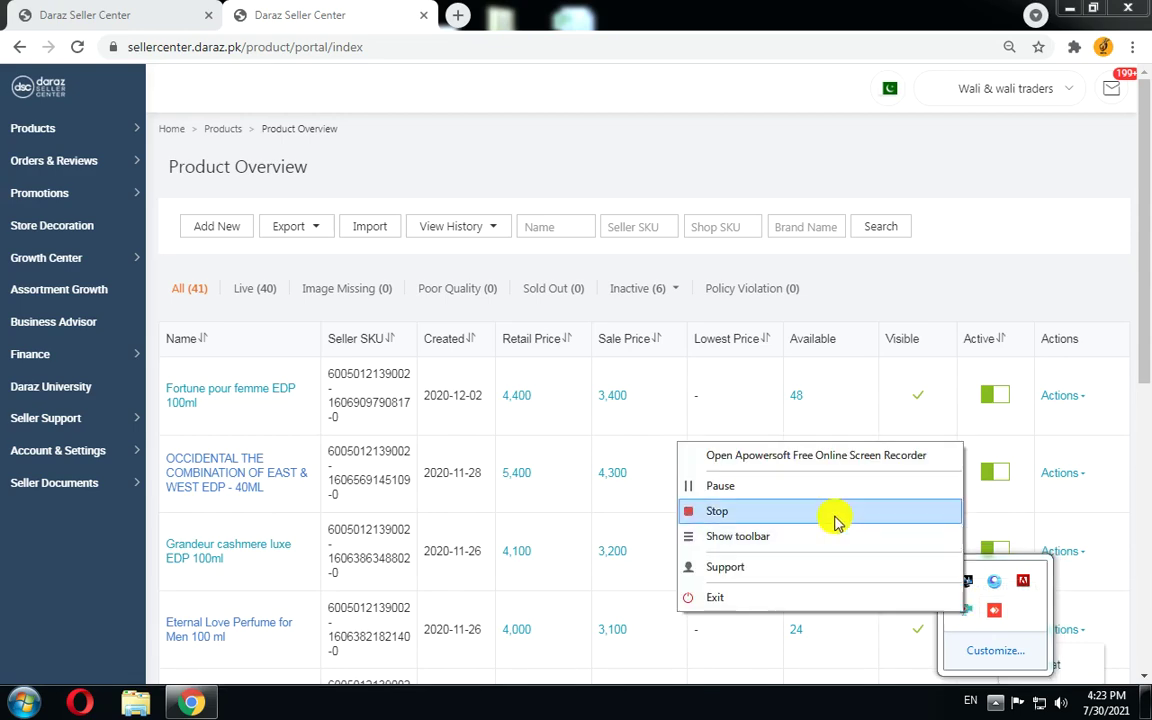